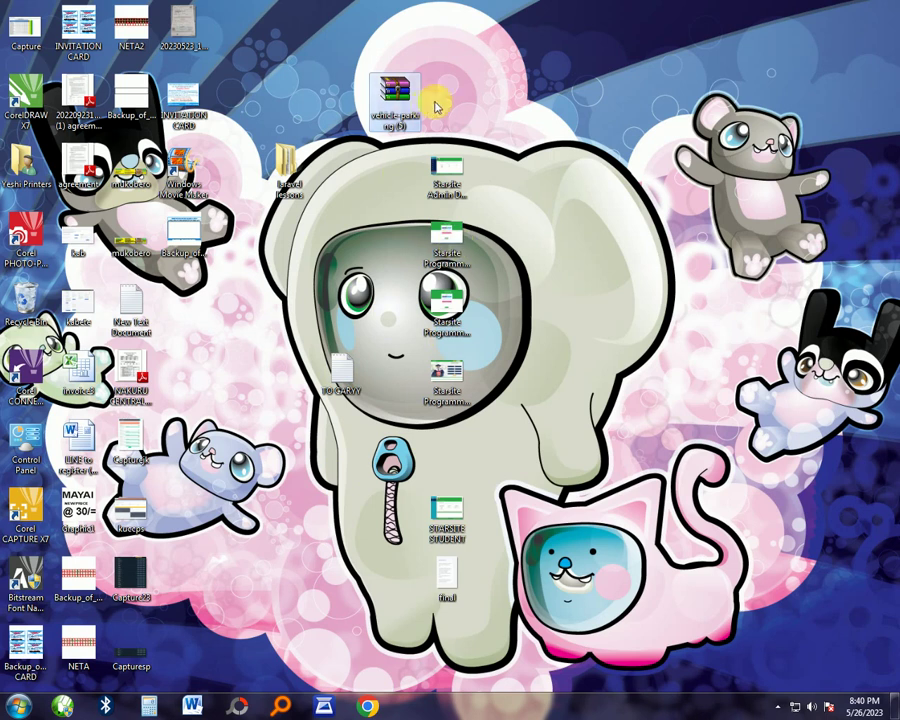
Move the vehicle-parking (5) archive slightly to a free spot on the desktop.
{"action": "left_click", "coordinate": [402, 113]}
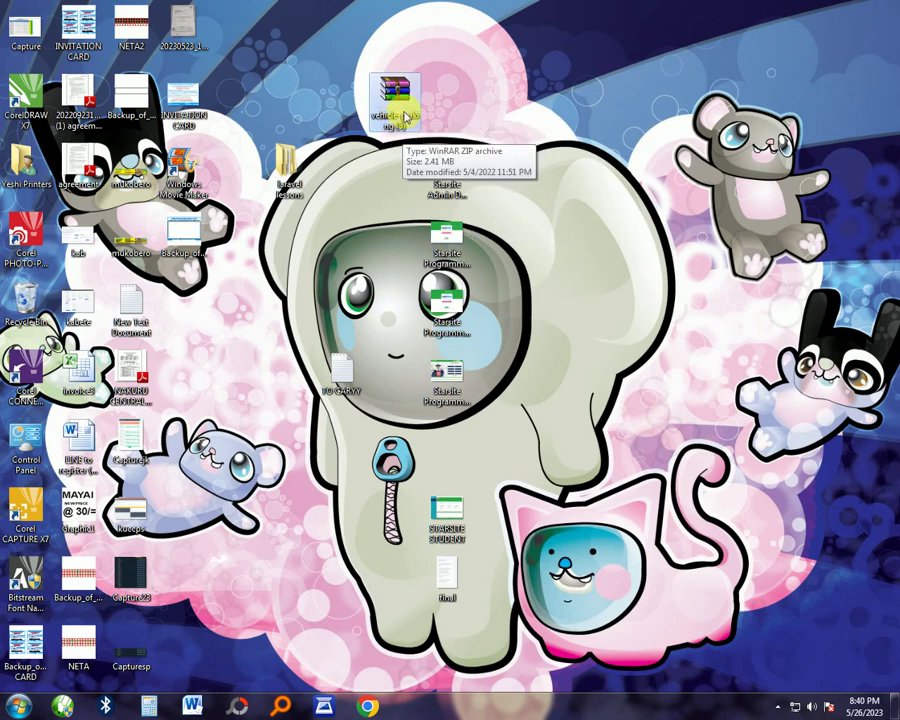
{"action": "left_click_drag", "start_coordinate": [402, 113], "coordinate": [352, 95]}
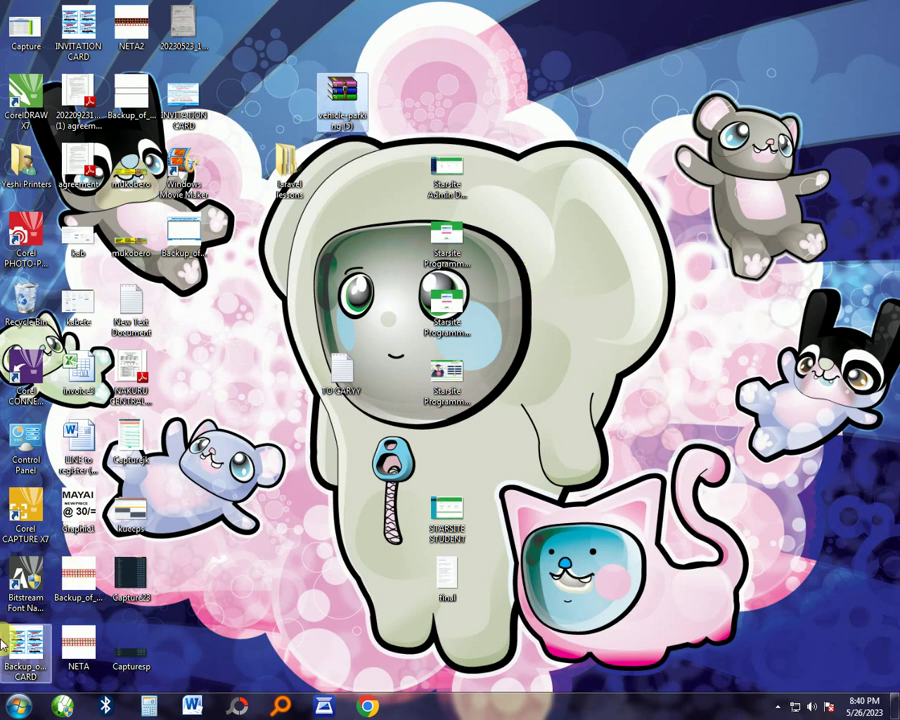
Open the XAMPP Control Panel and start the Apache and MySQL modules.
{"action": "left_click", "coordinate": [18, 706]}
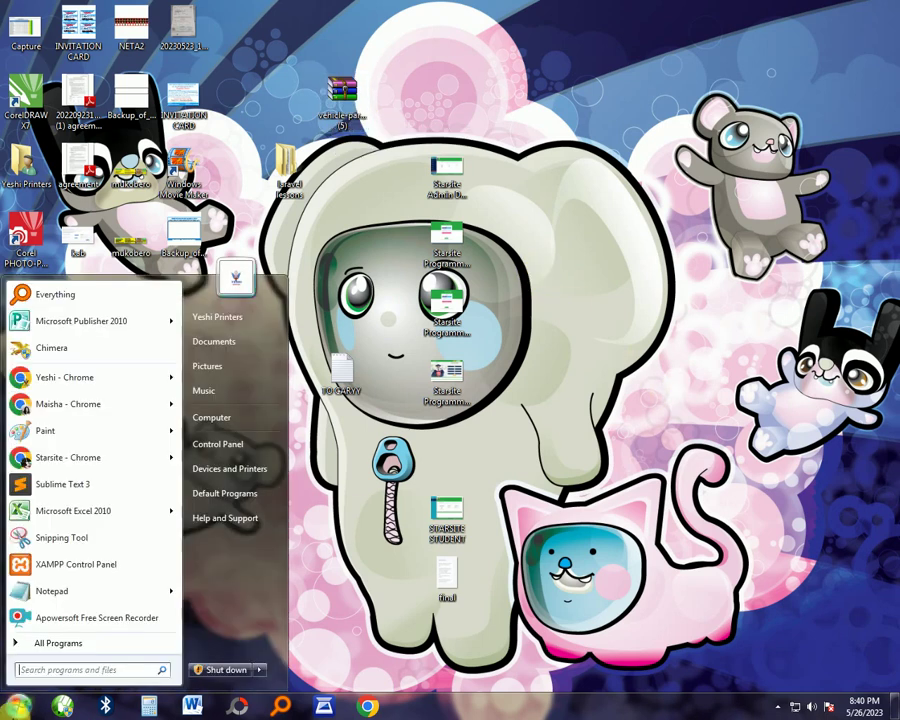
{"action": "left_click", "coordinate": [84, 570]}
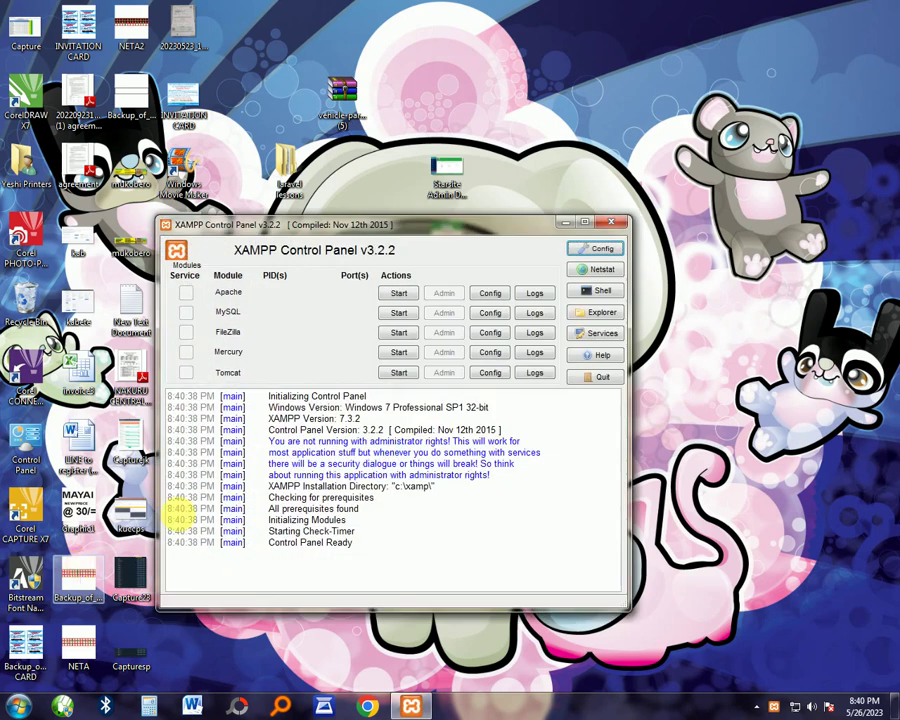
{"action": "left_click_drag", "start_coordinate": [370, 232], "coordinate": [259, 205]}
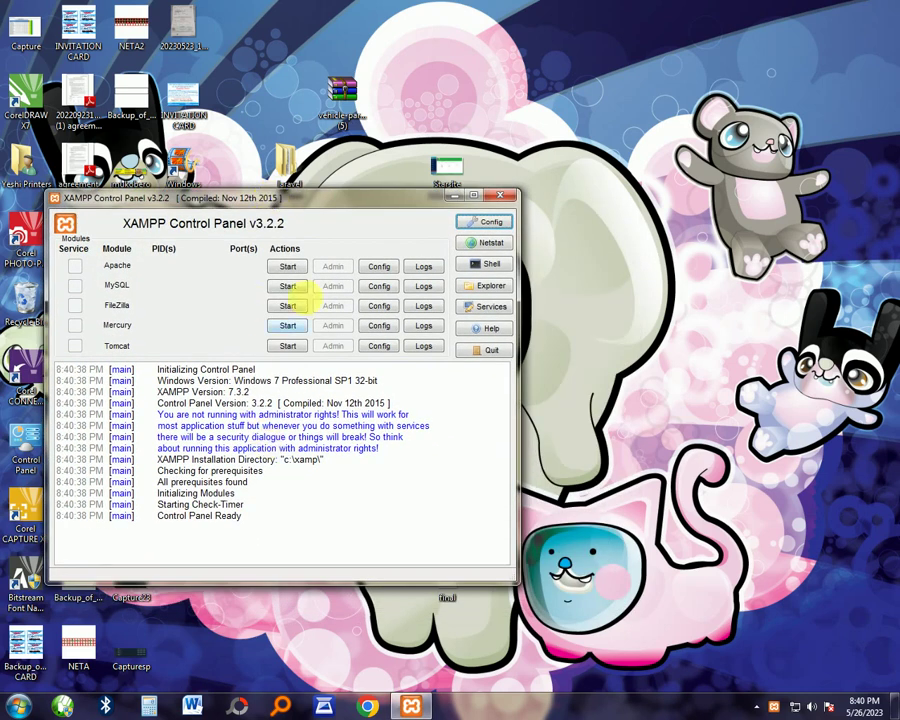
{"action": "left_click", "coordinate": [290, 267]}
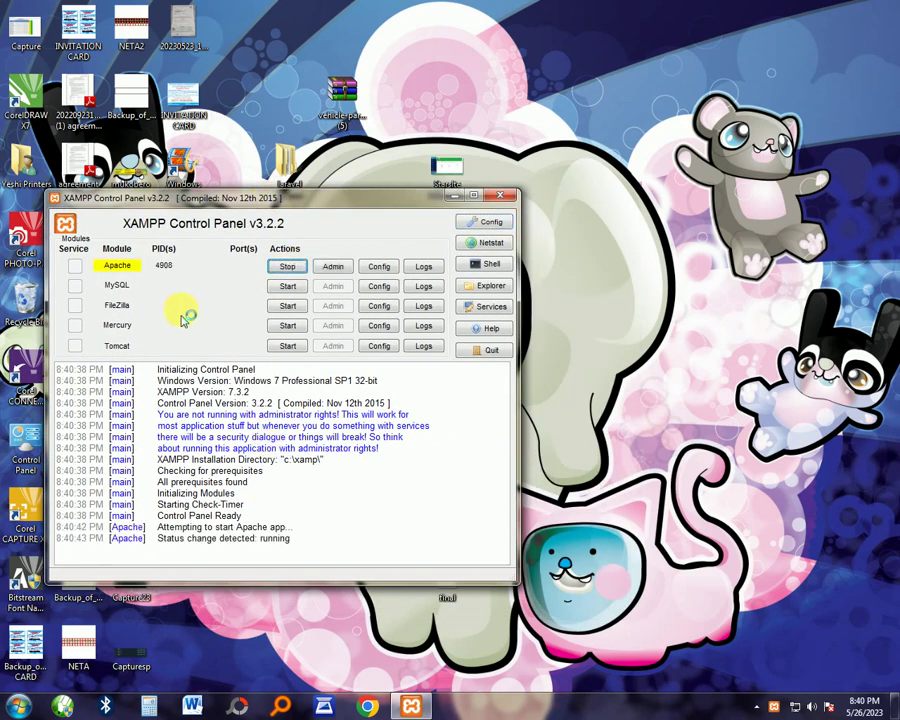
{"action": "left_click", "coordinate": [289, 287]}
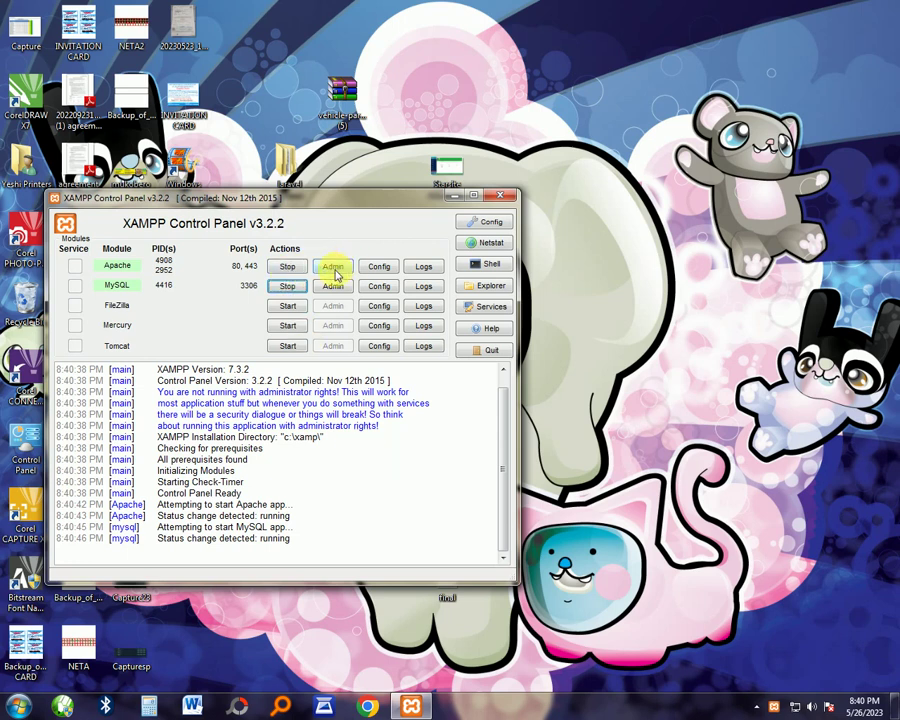
Browse the XAMPP installation directory in a maximized file window and open its htdocs folder.
{"action": "left_click", "coordinate": [491, 288]}
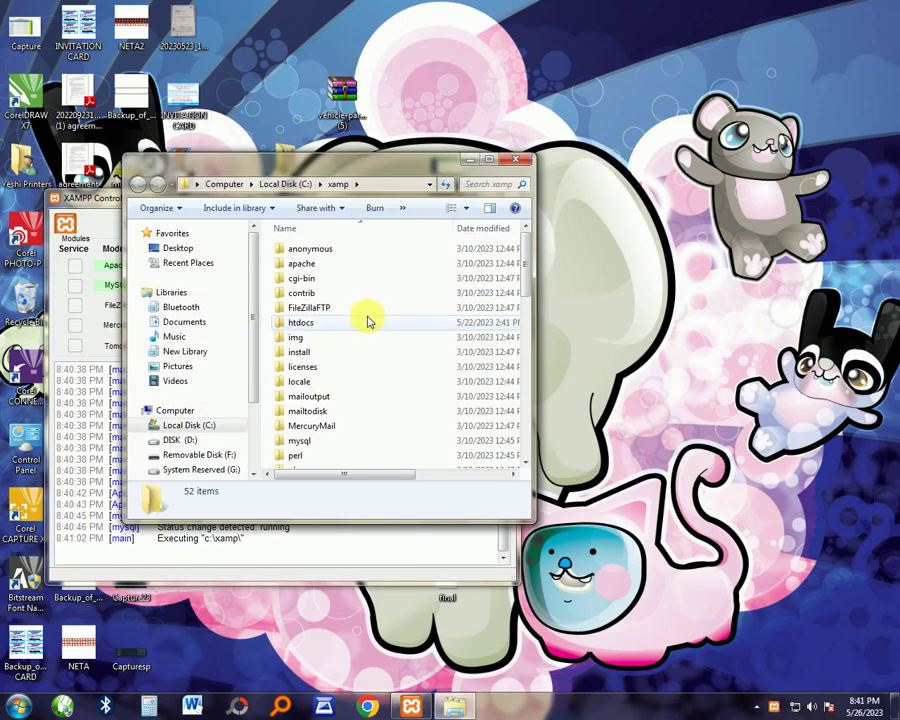
{"action": "left_click_drag", "start_coordinate": [400, 170], "coordinate": [500, 140]}
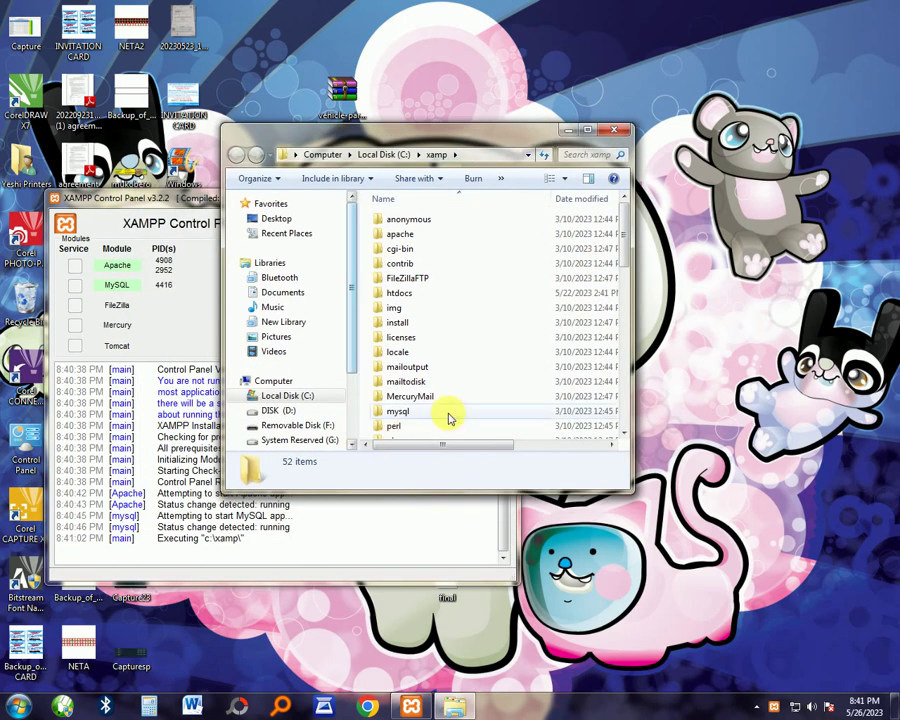
{"action": "left_click", "coordinate": [588, 131]}
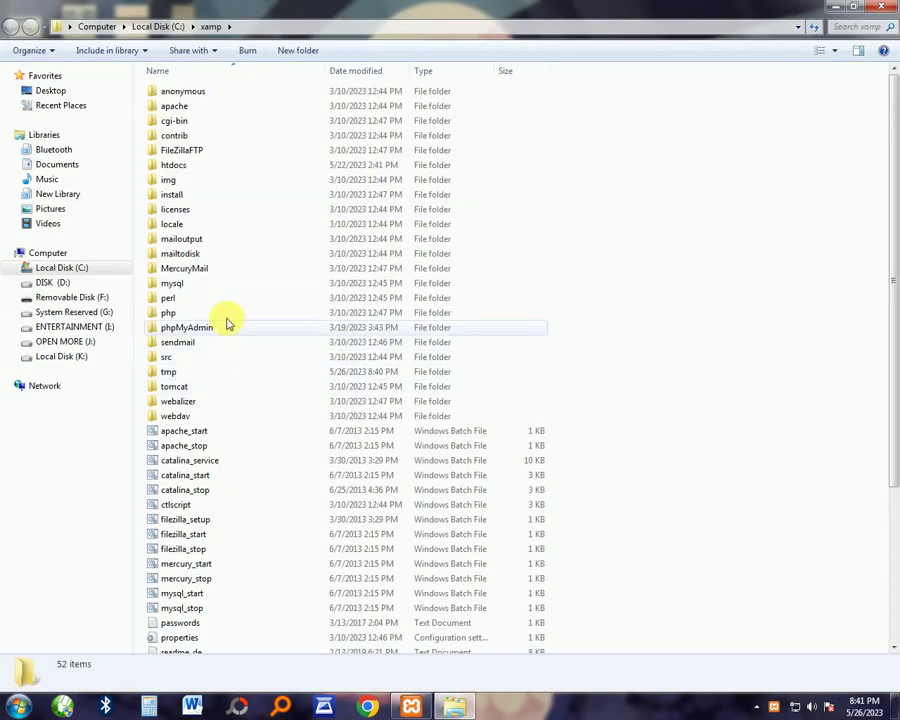
{"action": "double_click", "coordinate": [176, 165]}
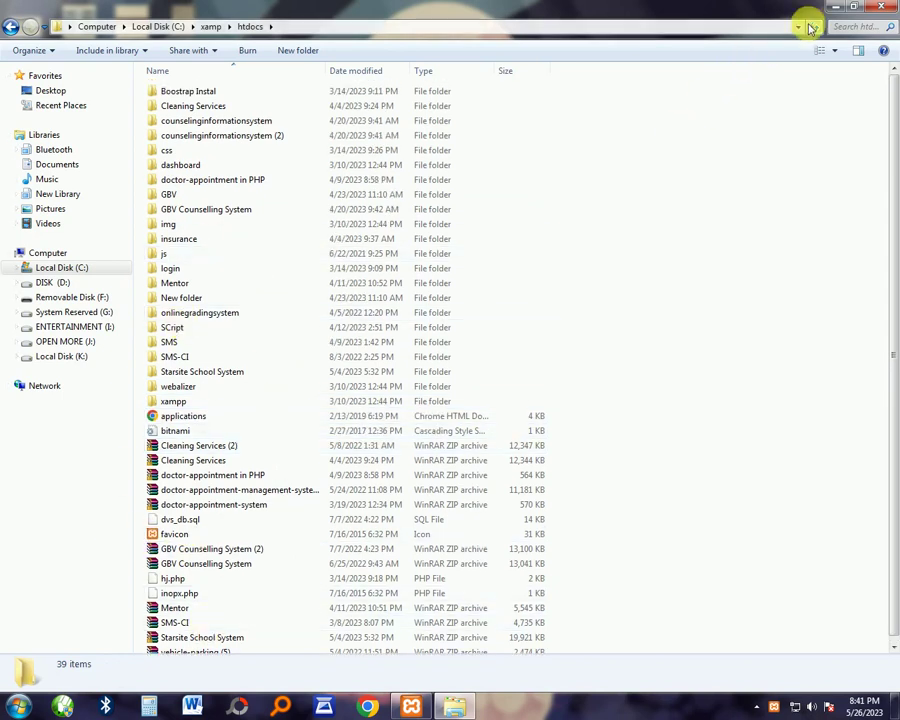
Copy the vehicle-parking (5) archive from the desktop into htdocs, overwriting the existing file.
{"action": "left_click", "coordinate": [845, 7]}
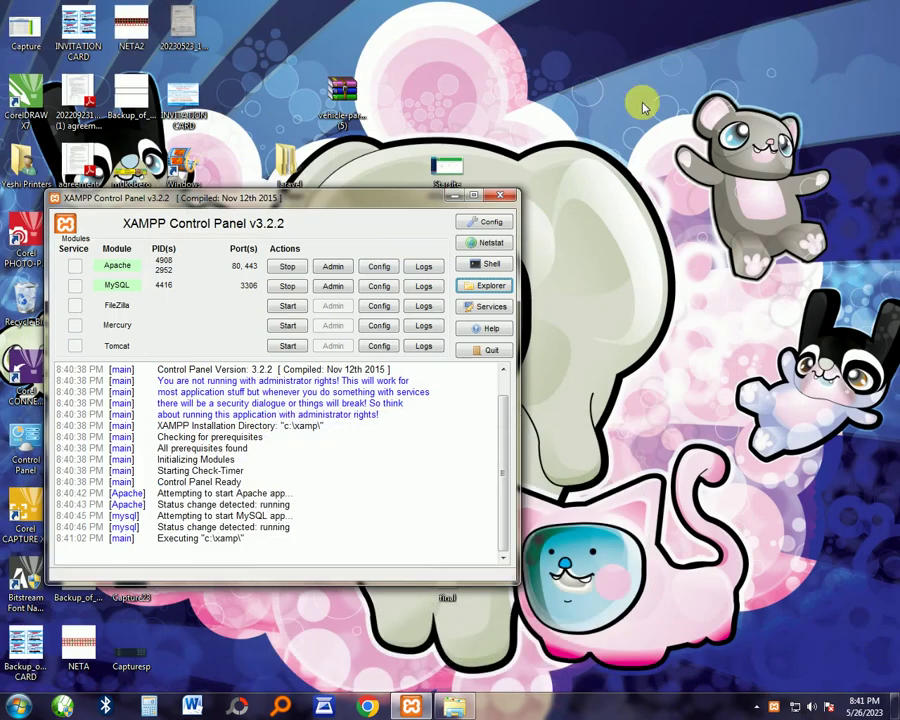
{"action": "right_click", "coordinate": [352, 102]}
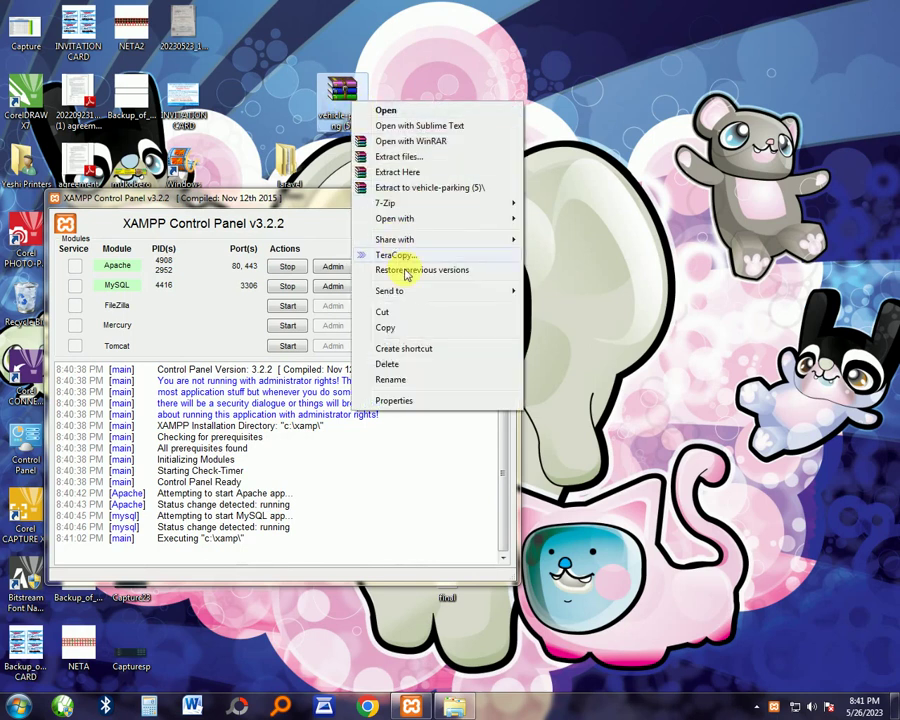
{"action": "left_click", "coordinate": [406, 328]}
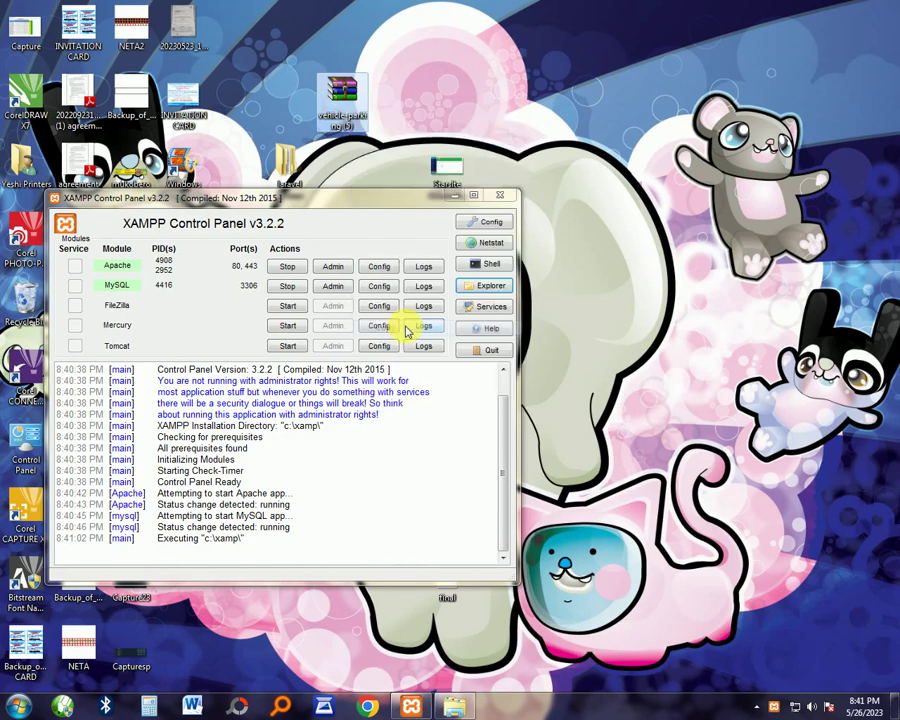
{"action": "left_click", "coordinate": [455, 706]}
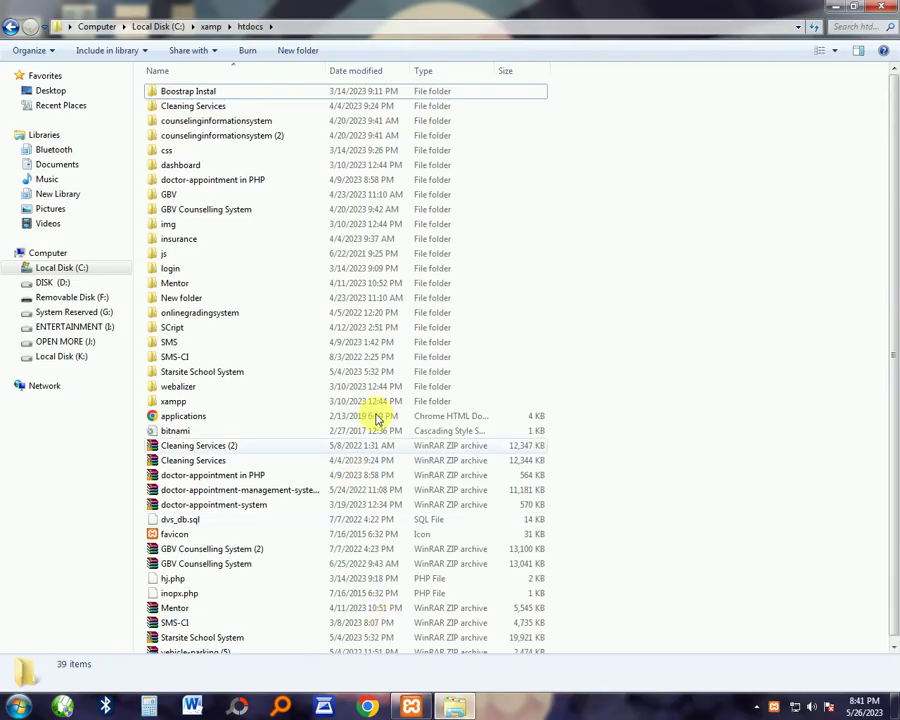
{"action": "right_click", "coordinate": [615, 277]}
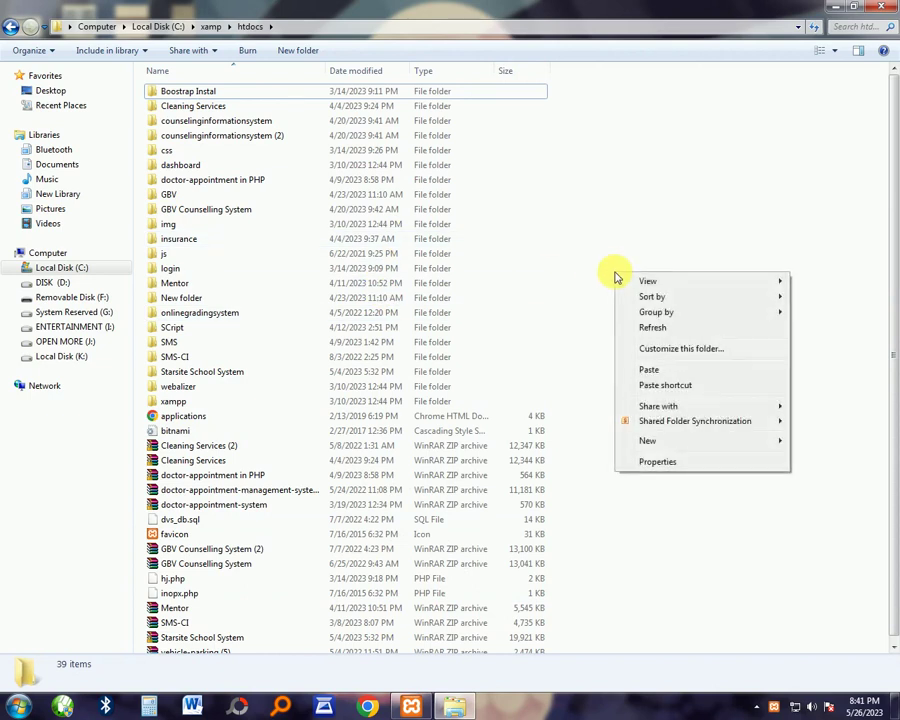
{"action": "left_click", "coordinate": [658, 369]}
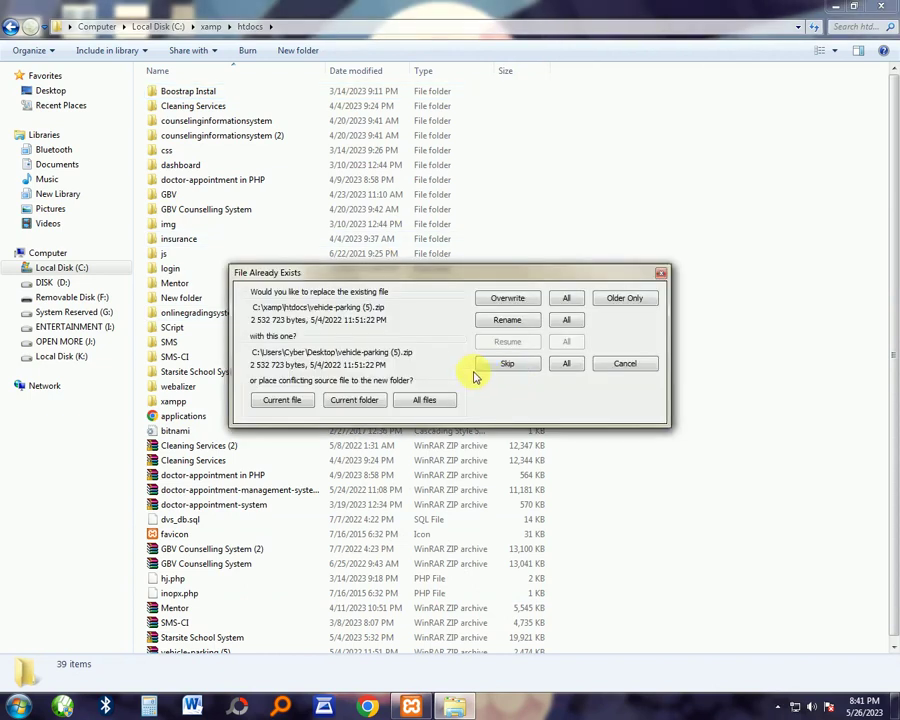
{"action": "left_click", "coordinate": [513, 300]}
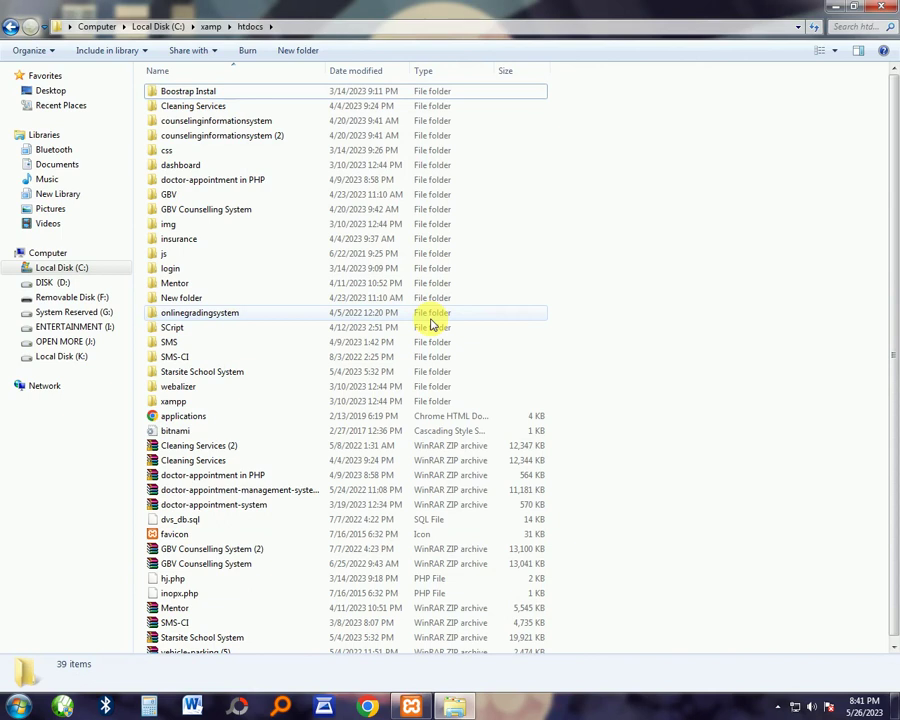
Extract the vehicle-parking (5) archive directly into the htdocs folder.
{"action": "scroll", "coordinate": [268, 388], "scroll_direction": "down", "scroll_amount": 1}
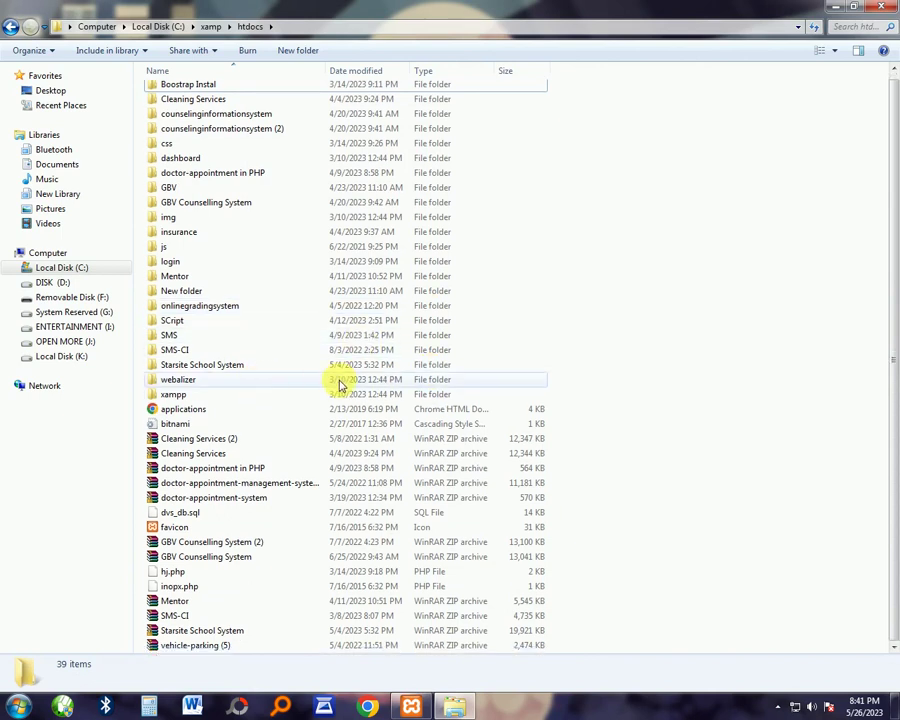
{"action": "left_click", "coordinate": [223, 648]}
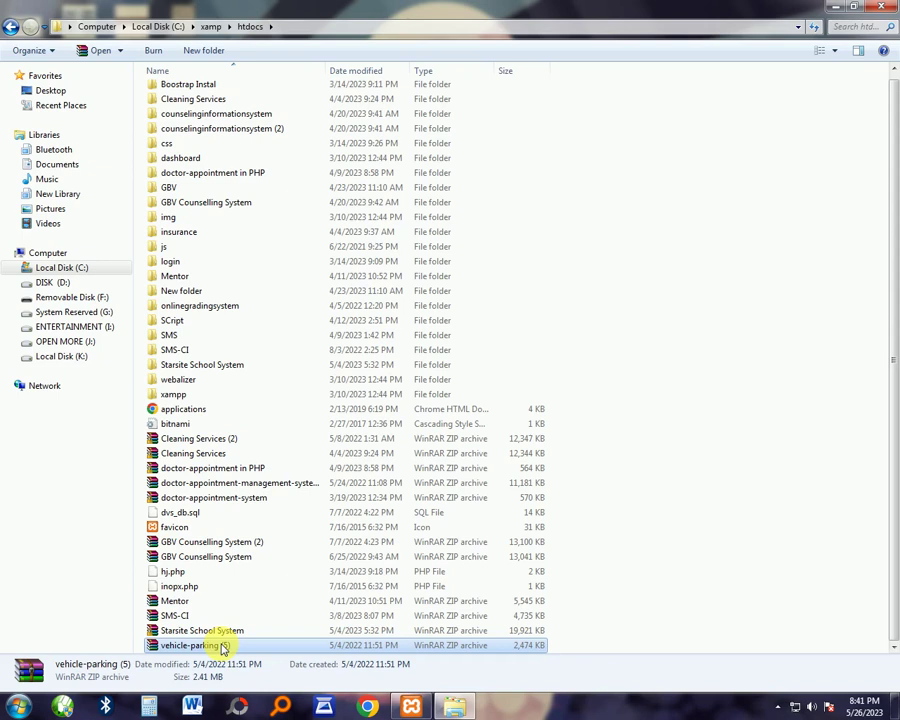
{"action": "right_click", "coordinate": [223, 648]}
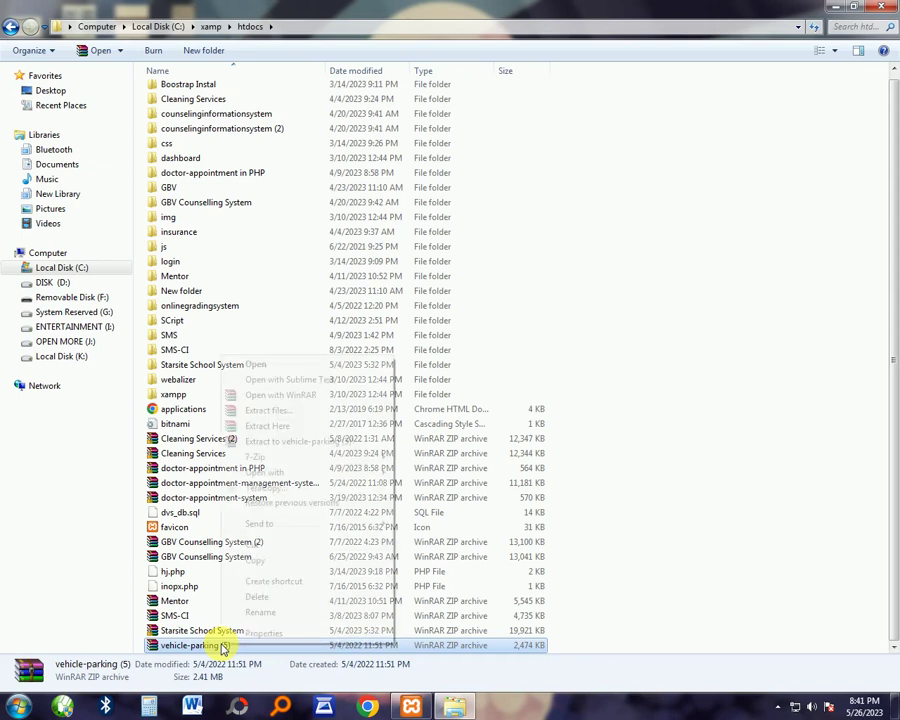
{"action": "left_click", "coordinate": [287, 428]}
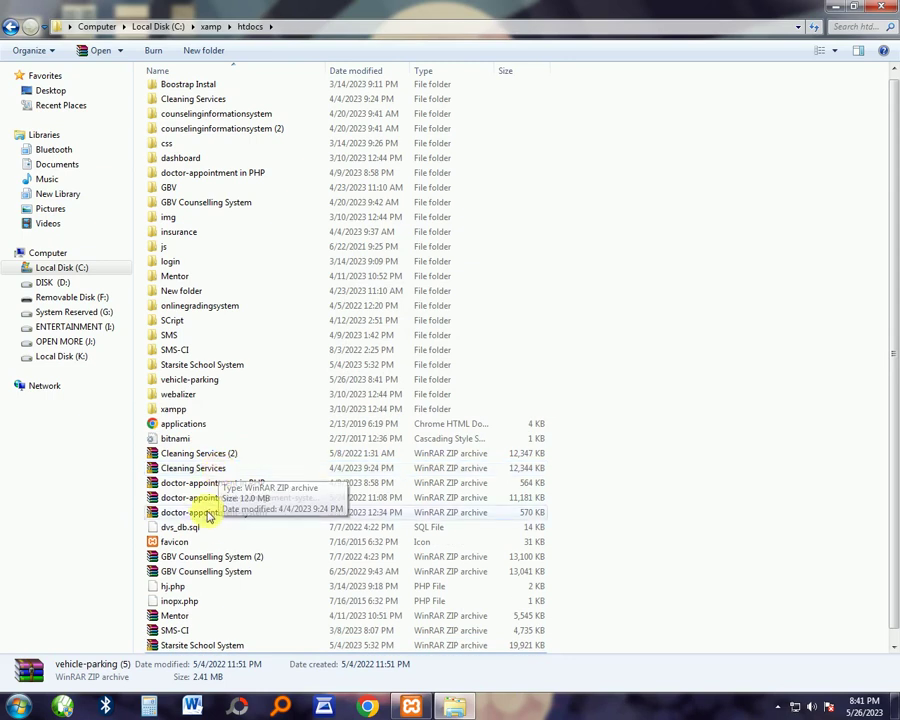
Look through the extracted vehicle-parking folder and open its DATABASE FILE subfolder.
{"action": "double_click", "coordinate": [190, 380]}
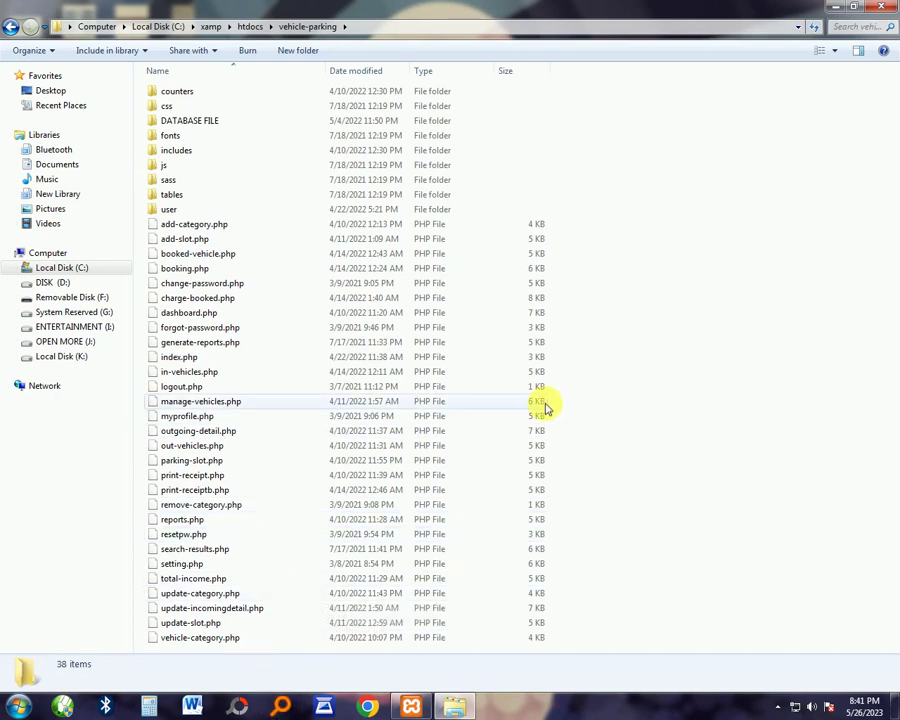
{"action": "left_click", "coordinate": [251, 28]}
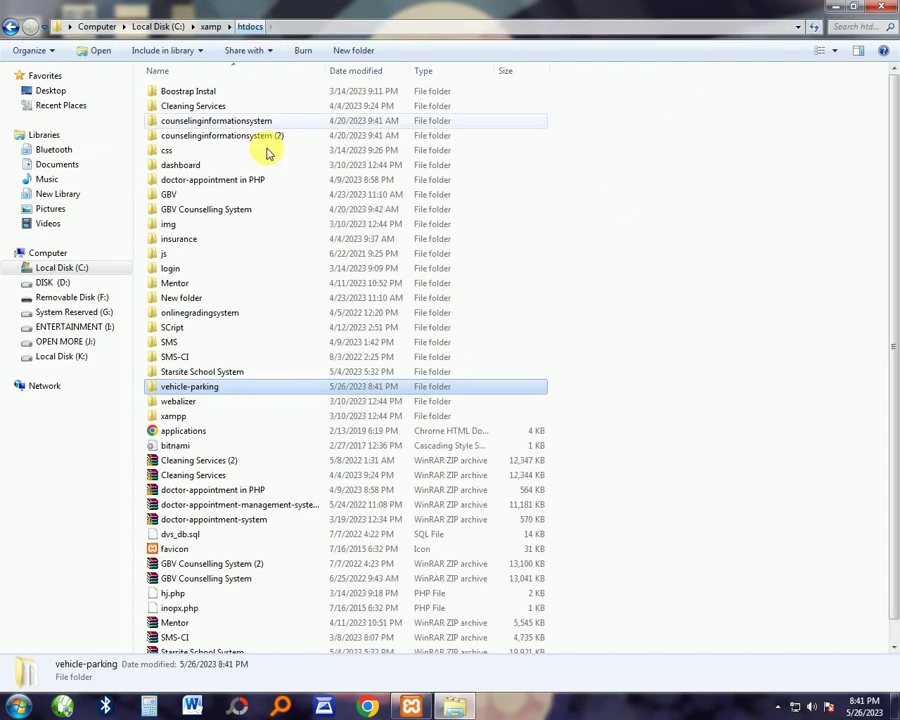
{"action": "double_click", "coordinate": [260, 388]}
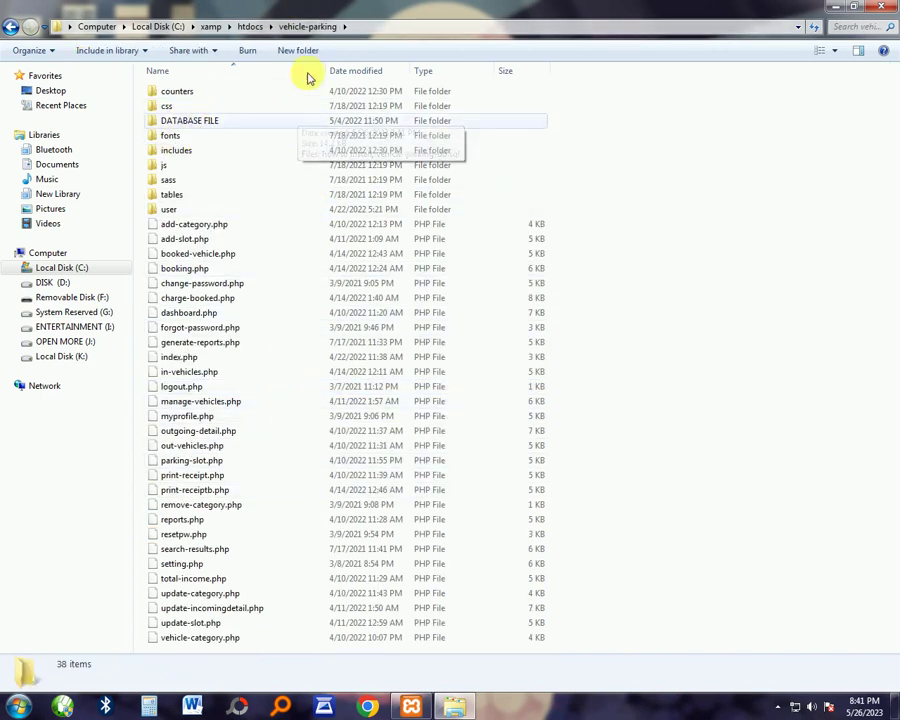
{"action": "double_click", "coordinate": [228, 120]}
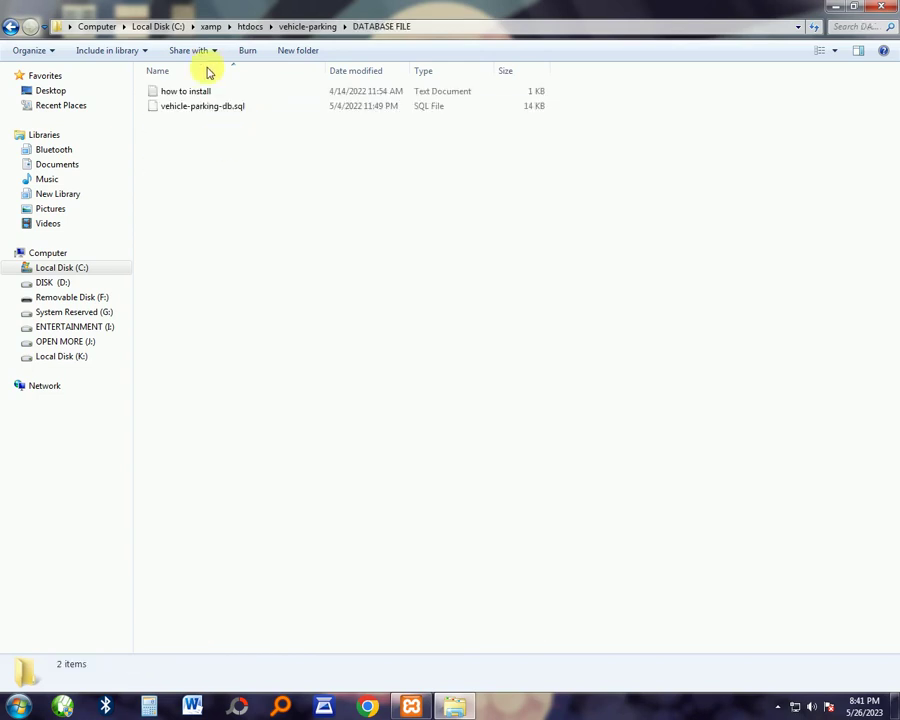
Return to the XAMPP Control Panel and open the MySQL administration page, phpMyAdmin, in the browser.
{"action": "left_click", "coordinate": [835, 7]}
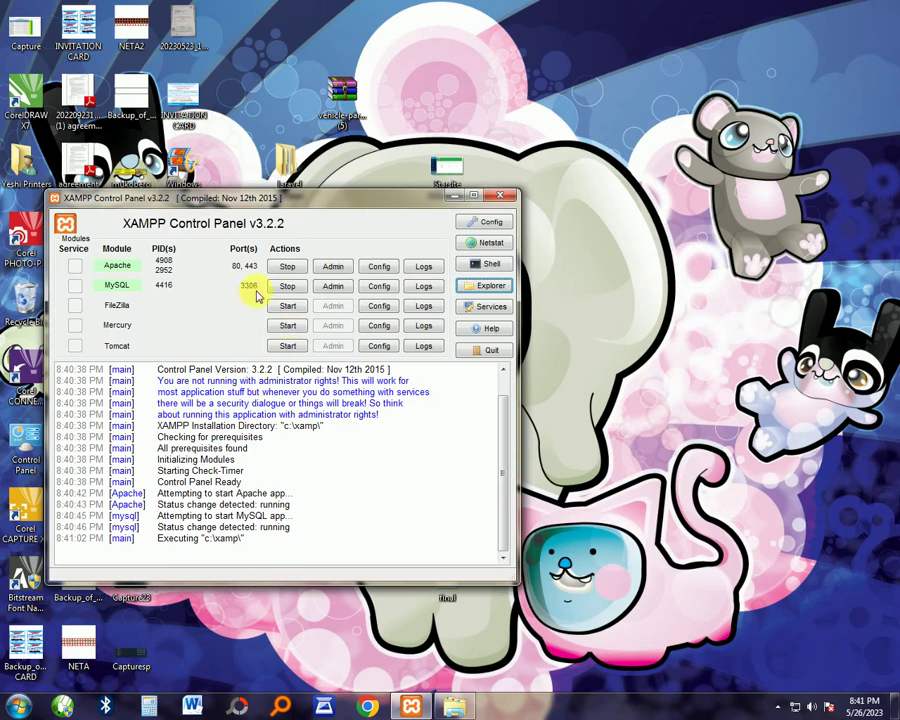
{"action": "left_click_drag", "start_coordinate": [276, 197], "coordinate": [255, 146]}
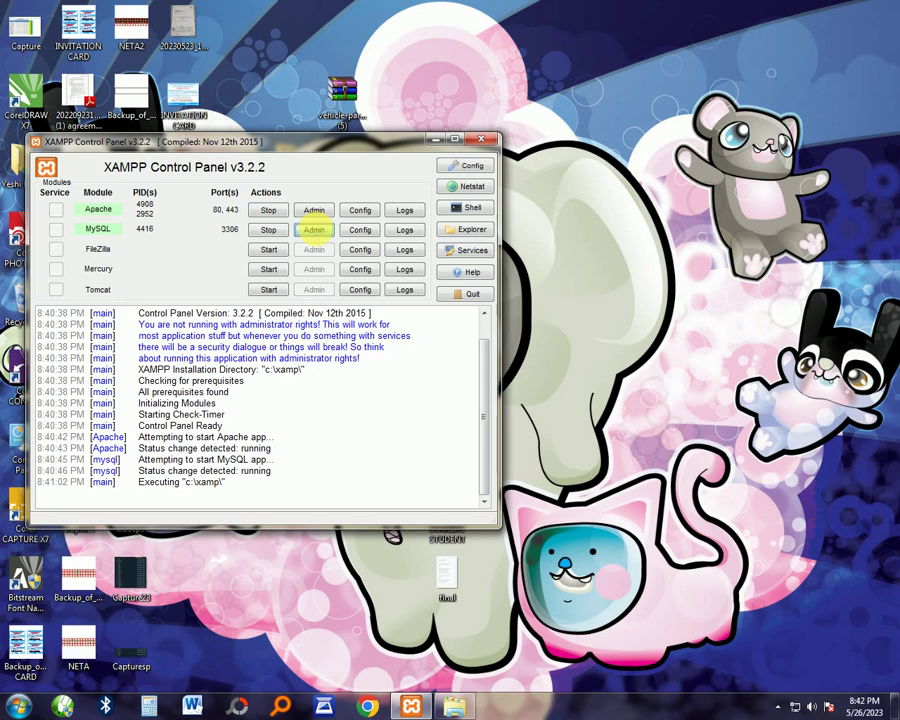
{"action": "left_click", "coordinate": [315, 231]}
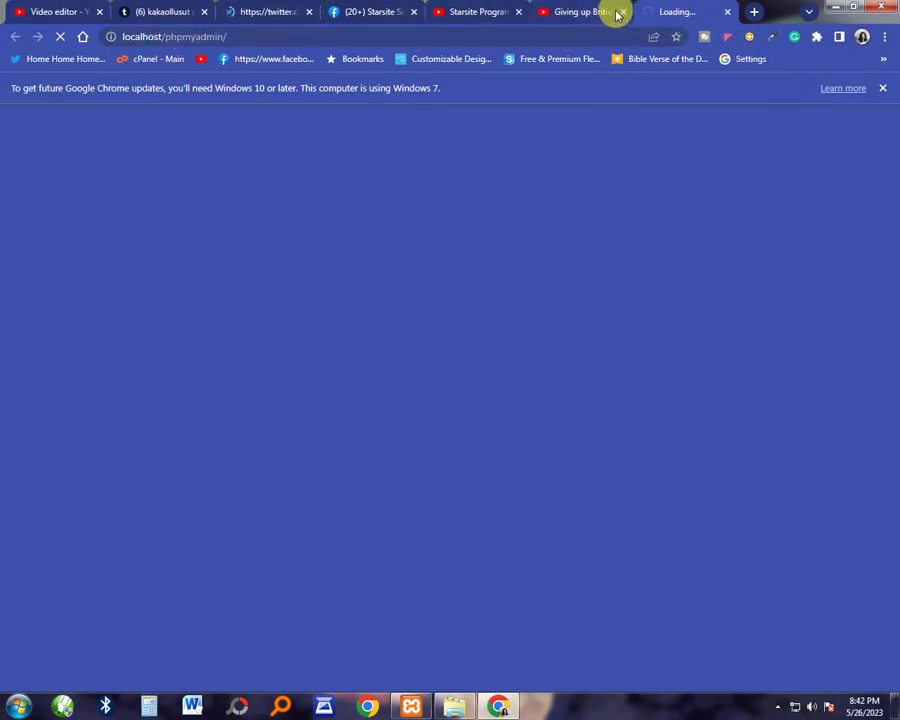
Close all other browser tabs so that only the phpMyAdmin tab stays open.
{"action": "left_click", "coordinate": [626, 12]}
{"action": "left_click", "coordinate": [512, 12]}
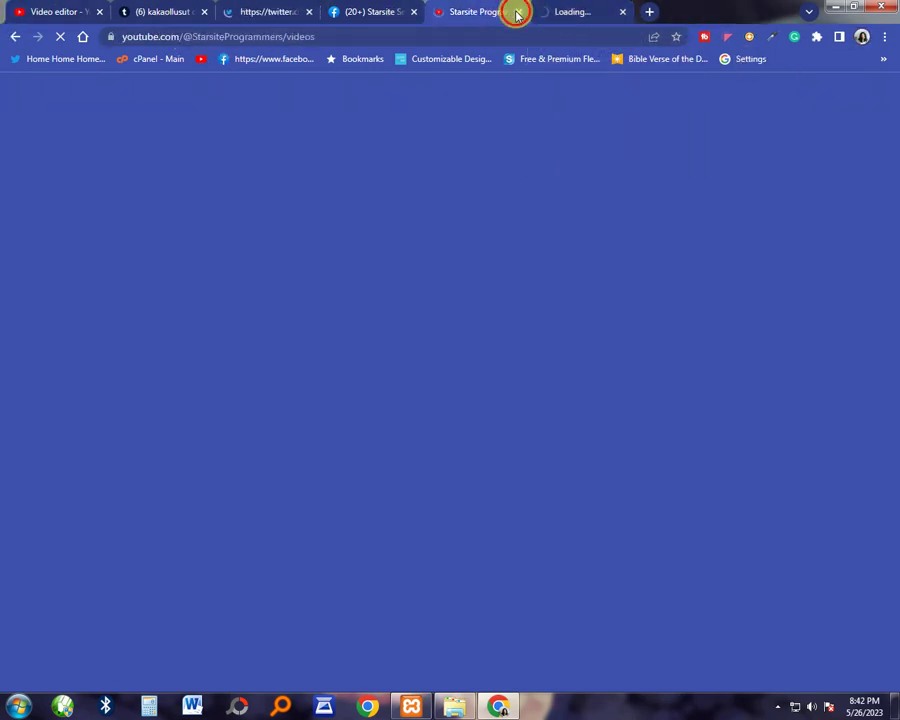
{"action": "left_click", "coordinate": [518, 12]}
{"action": "left_click", "coordinate": [413, 12]}
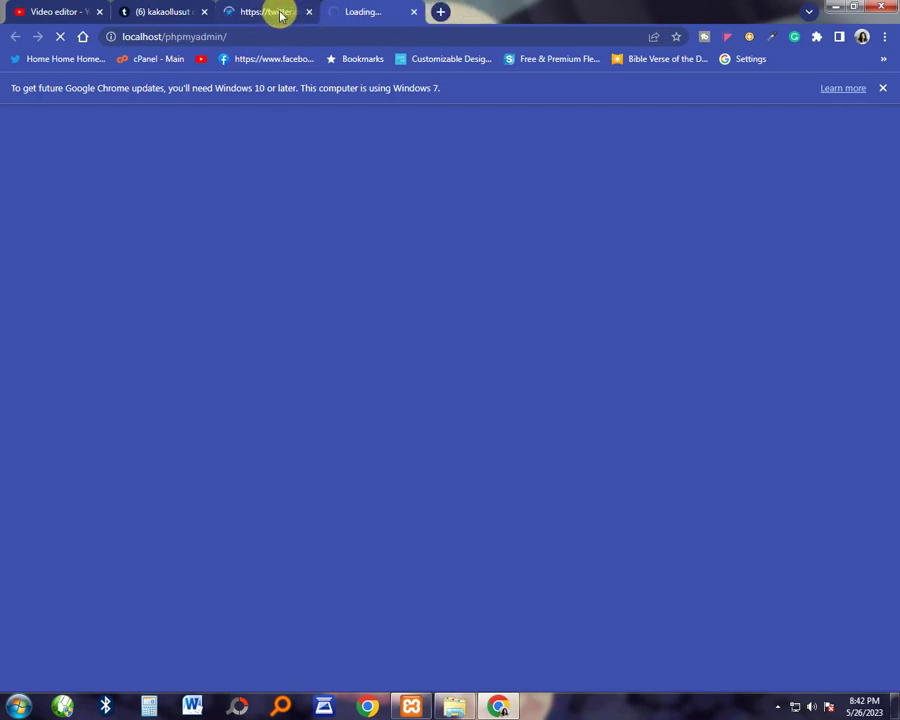
{"action": "left_click", "coordinate": [280, 12]}
{"action": "left_click", "coordinate": [309, 12]}
{"action": "left_click", "coordinate": [172, 11]}
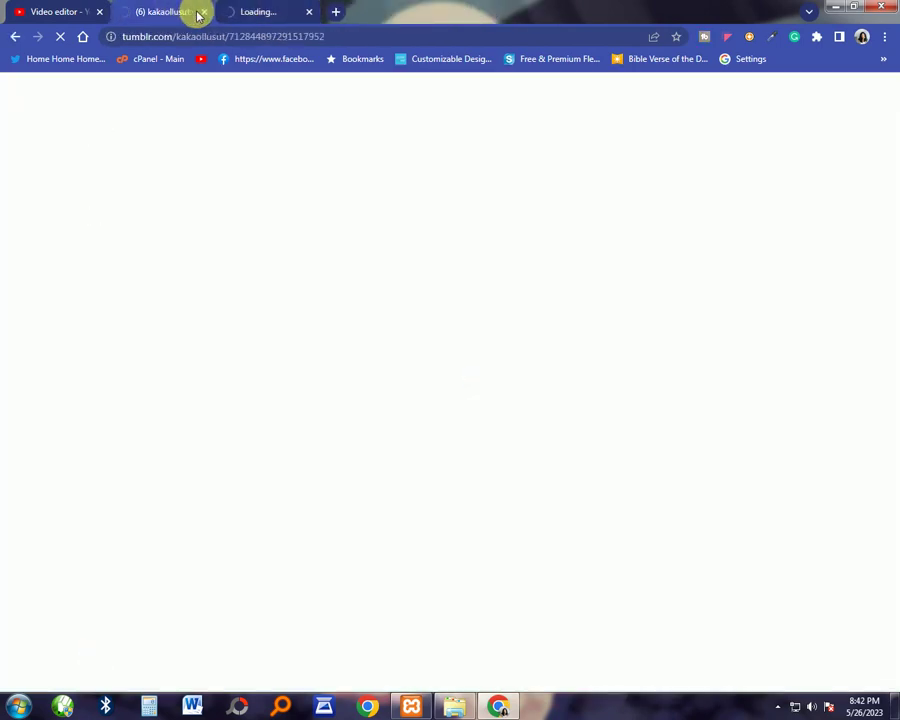
{"action": "left_click", "coordinate": [204, 13]}
{"action": "left_click", "coordinate": [98, 13]}
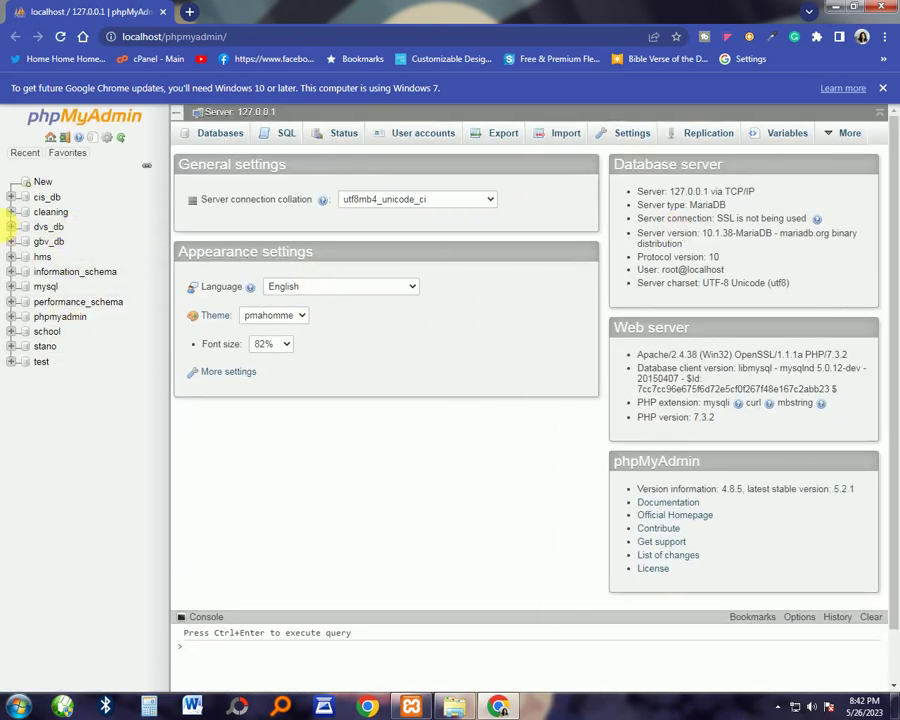
Open the new-database form in phpMyAdmin, and copy the name vehicle-parking-db from the SQL file in the DATABASE FILE folder.
{"action": "left_click", "coordinate": [42, 183]}
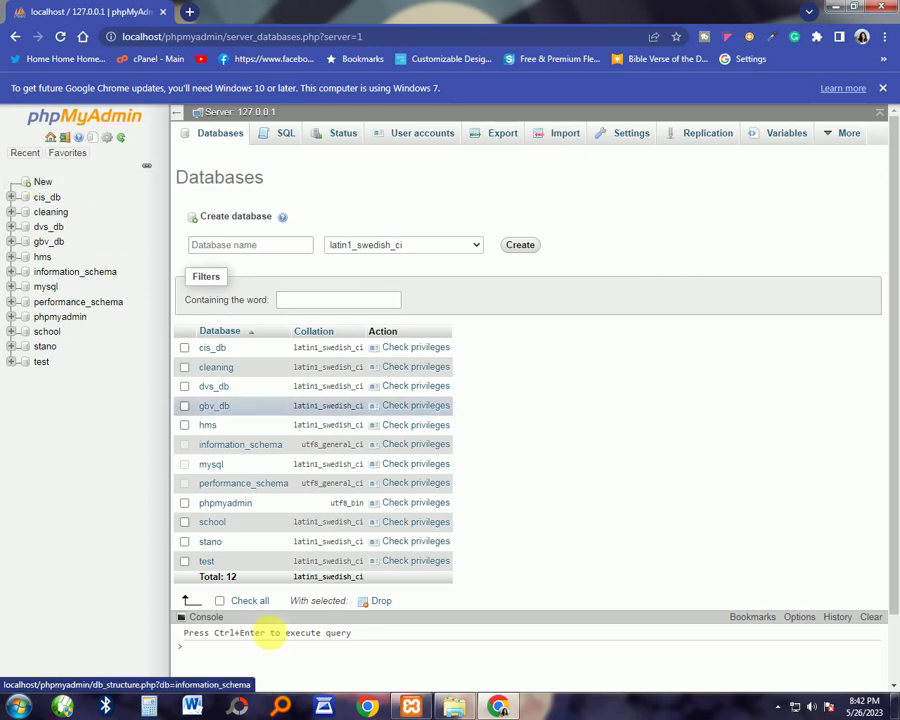
{"action": "left_click", "coordinate": [455, 707]}
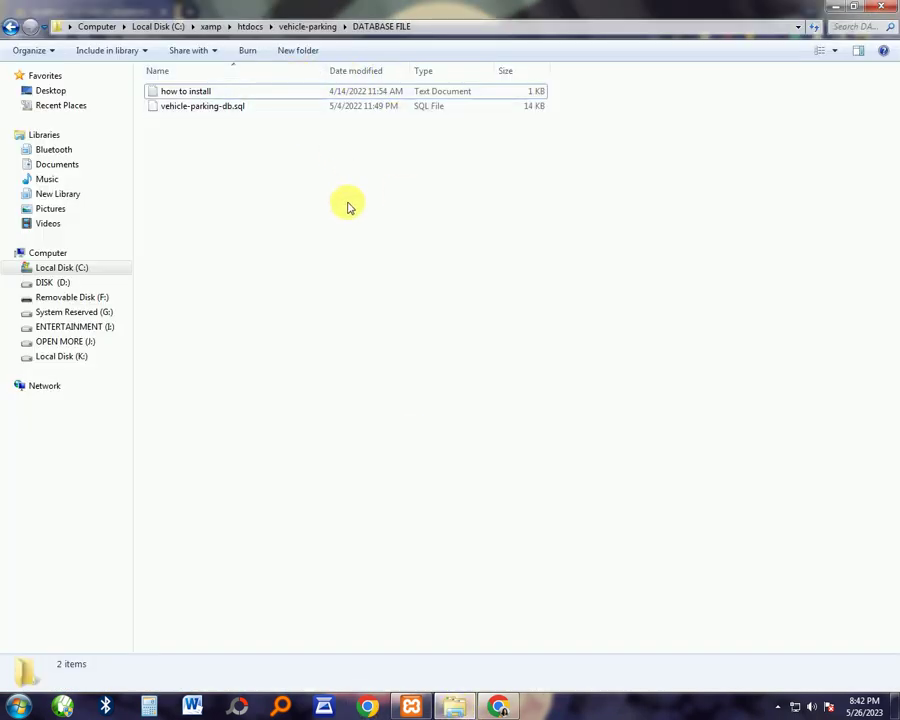
{"action": "left_click", "coordinate": [252, 108]}
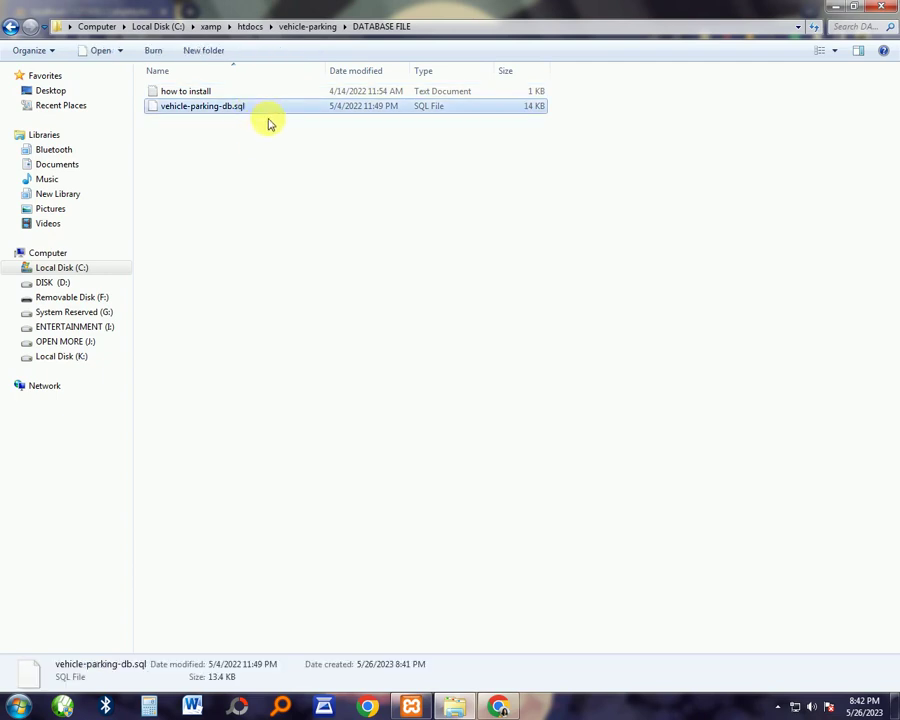
{"action": "right_click", "coordinate": [276, 111]}
{"action": "left_click", "coordinate": [325, 378]}
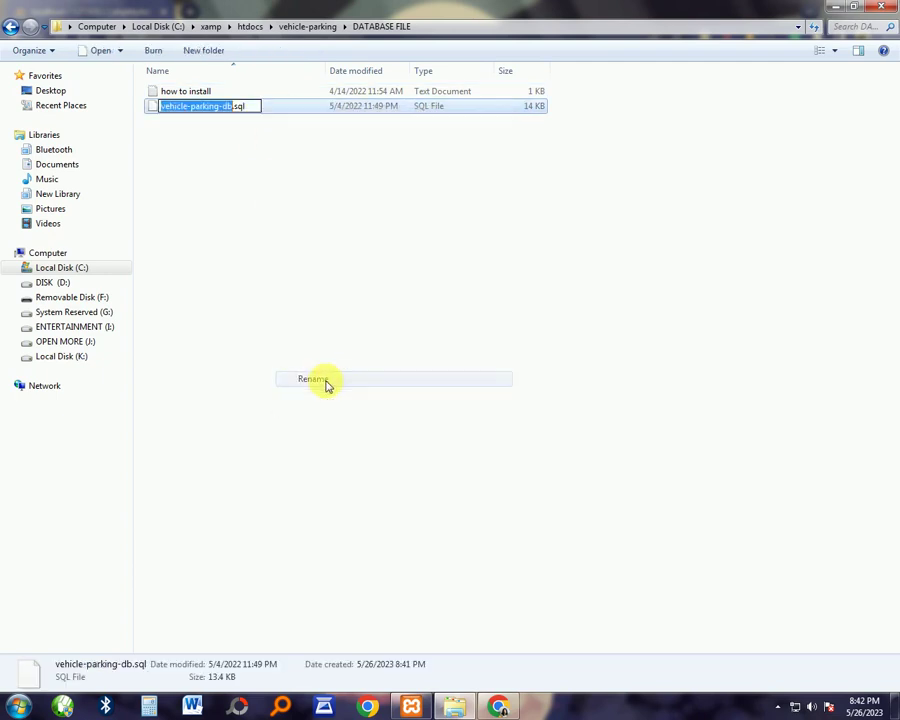
{"action": "right_click", "coordinate": [206, 108]}
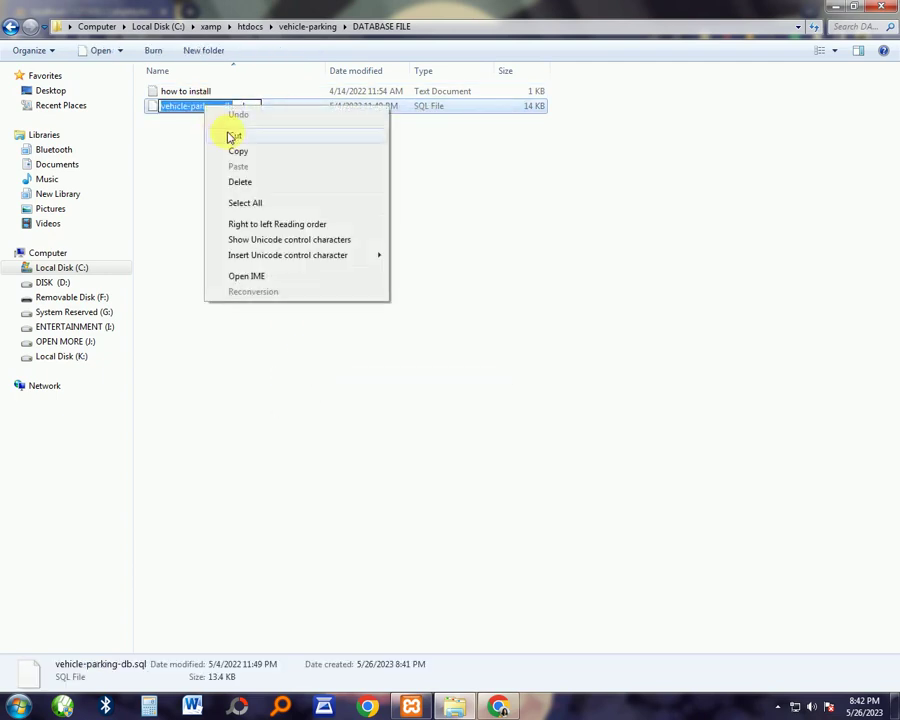
{"action": "left_click", "coordinate": [248, 153]}
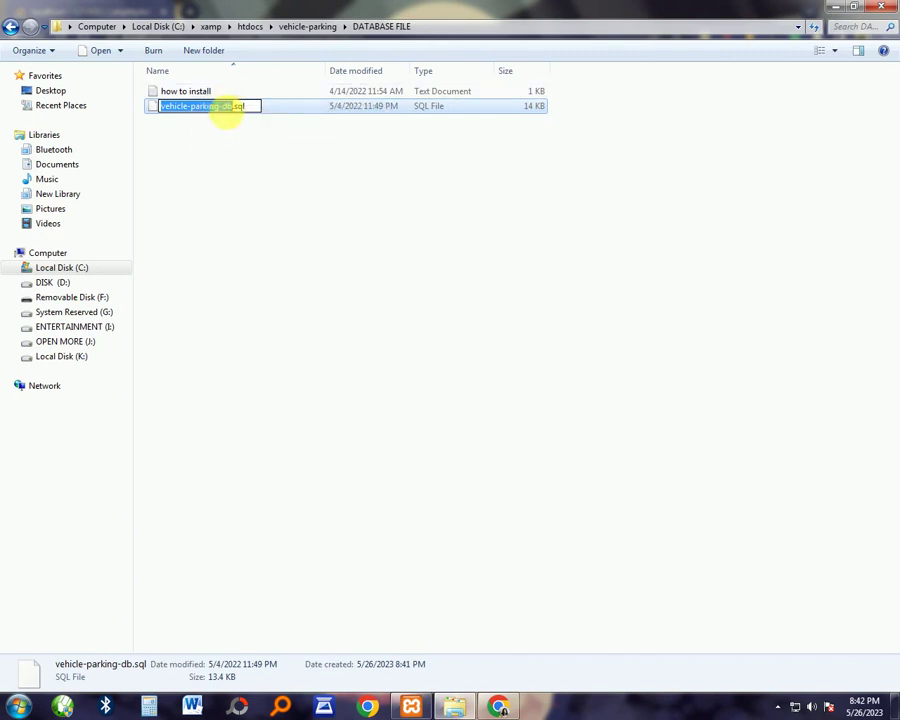
{"action": "left_click", "coordinate": [249, 199]}
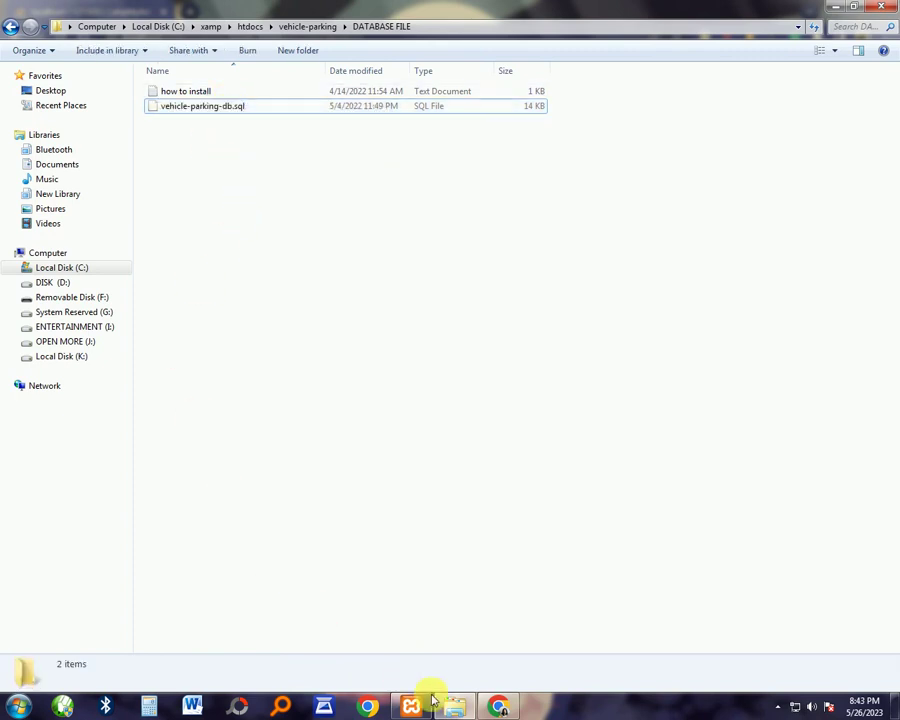
Return to phpMyAdmin and create a database with the copied name vehicle-parking-db, using the latin1_swedish_ci collation.
{"action": "left_click", "coordinate": [499, 706]}
{"action": "left_click", "coordinate": [242, 245]}
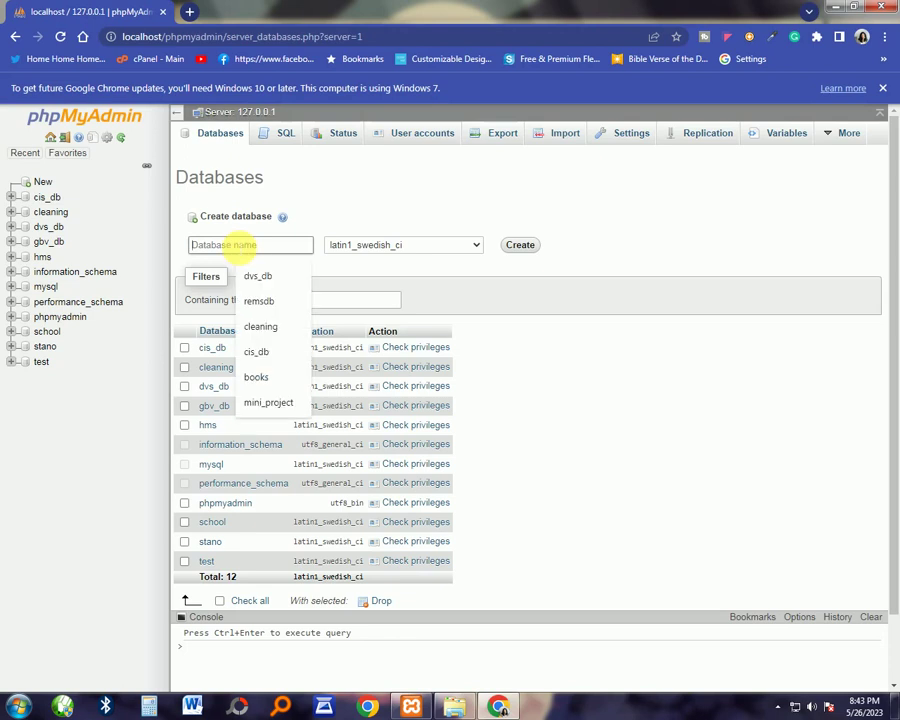
{"action": "right_click", "coordinate": [236, 246]}
{"action": "left_click", "coordinate": [266, 325]}
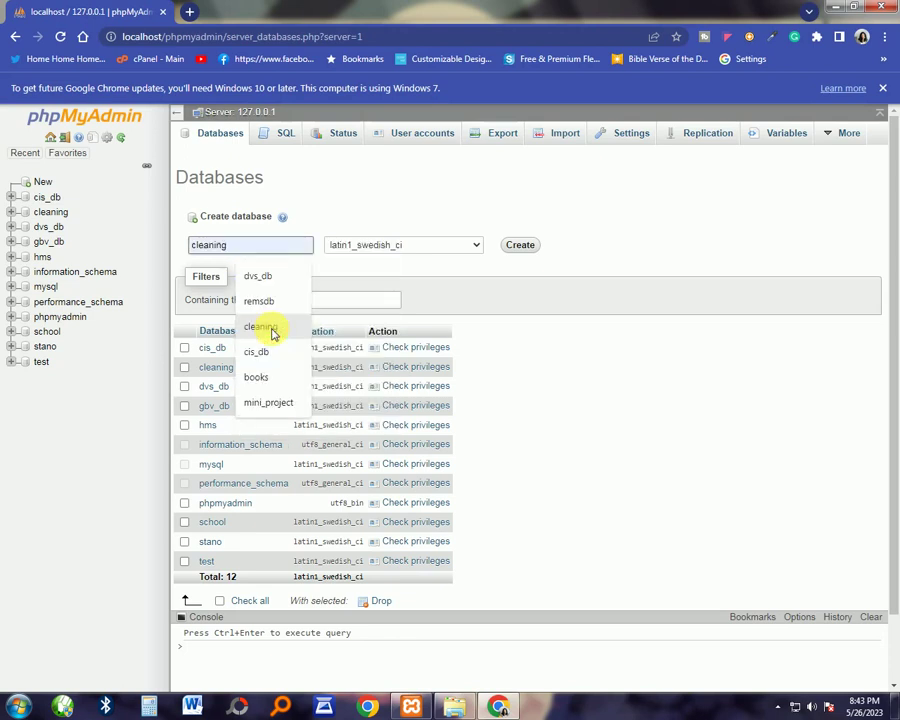
{"action": "left_click", "coordinate": [613, 277]}
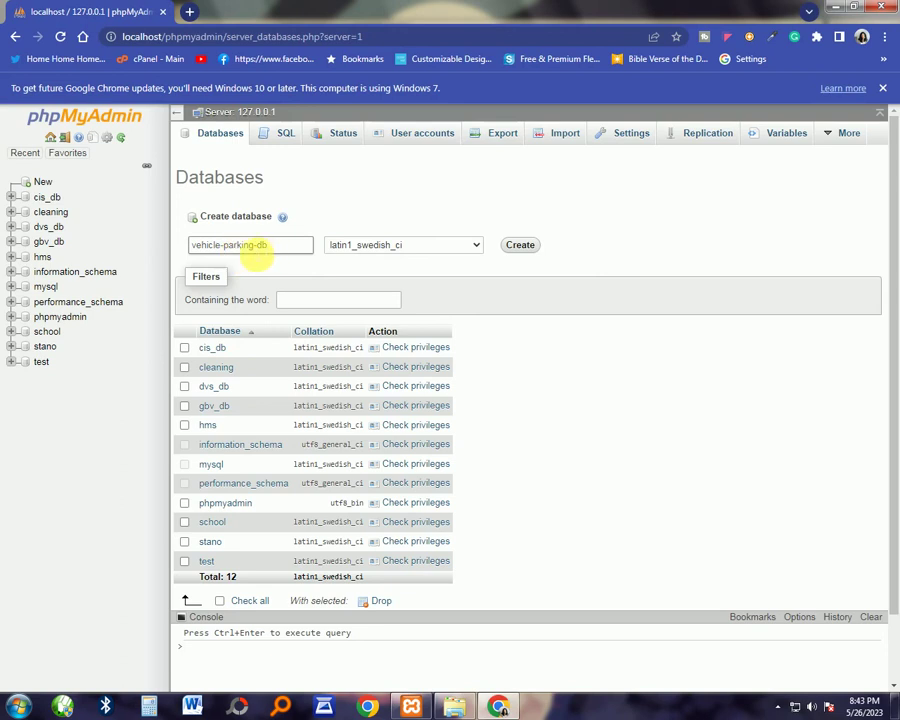
{"action": "left_click", "coordinate": [520, 245]}
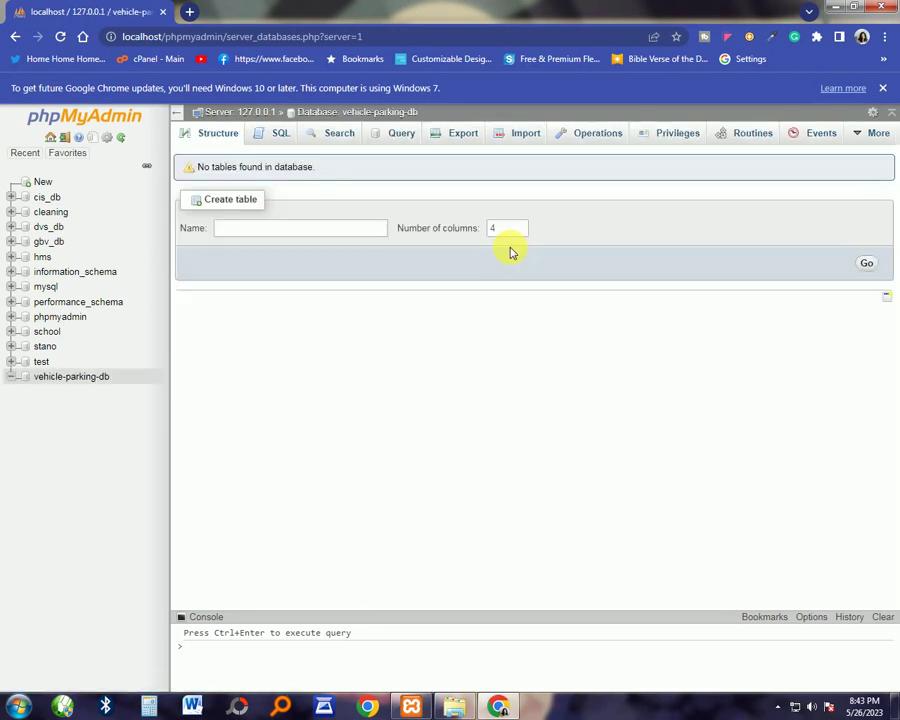
Choose vehicle-parking-db.sql from C:\xamp\htdocs\vehicle-parking\DATABASE FILE as the file to import into the vehicle-parking-db database.
{"action": "left_click", "coordinate": [71, 377]}
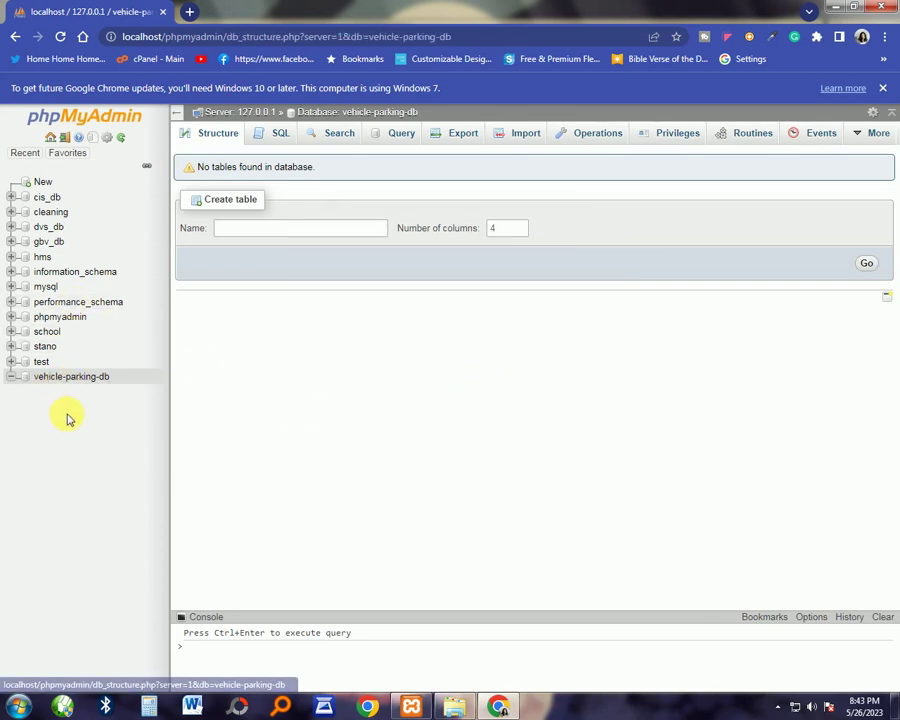
{"action": "left_click", "coordinate": [524, 136]}
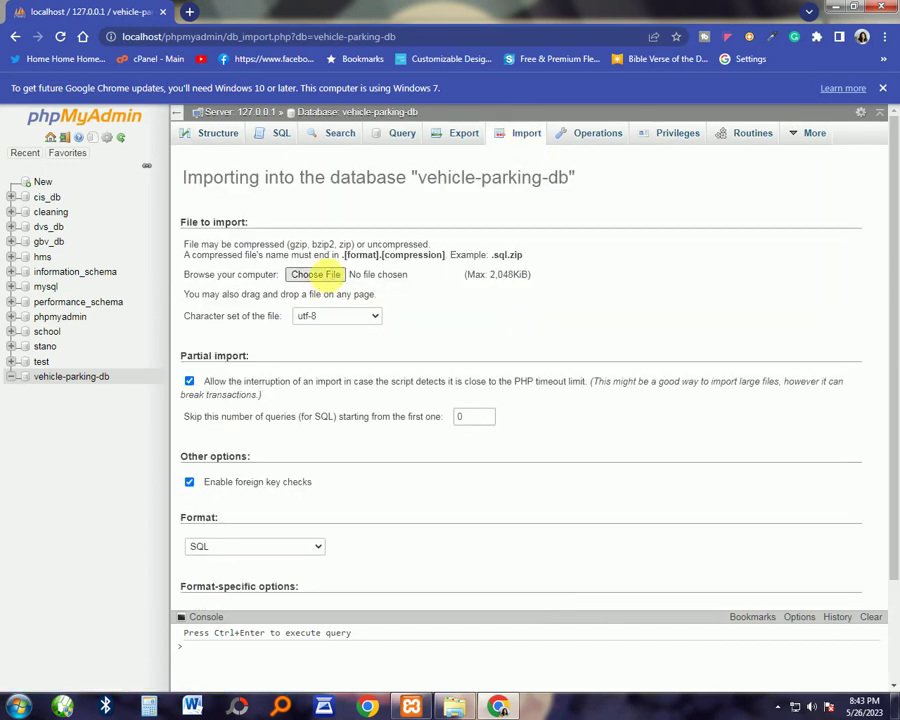
{"action": "left_click", "coordinate": [315, 274]}
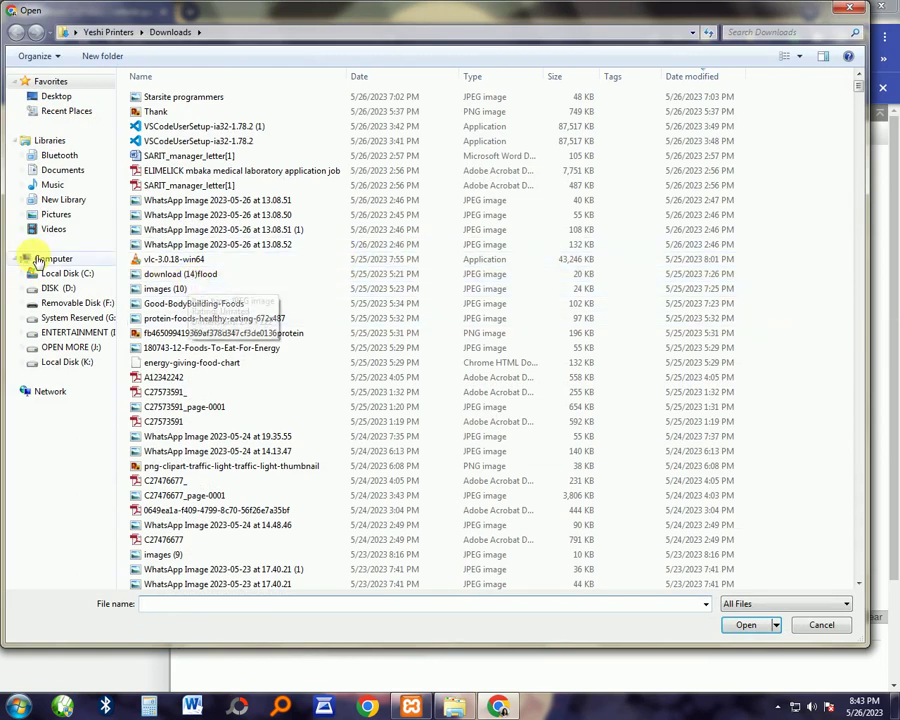
{"action": "left_click", "coordinate": [65, 274]}
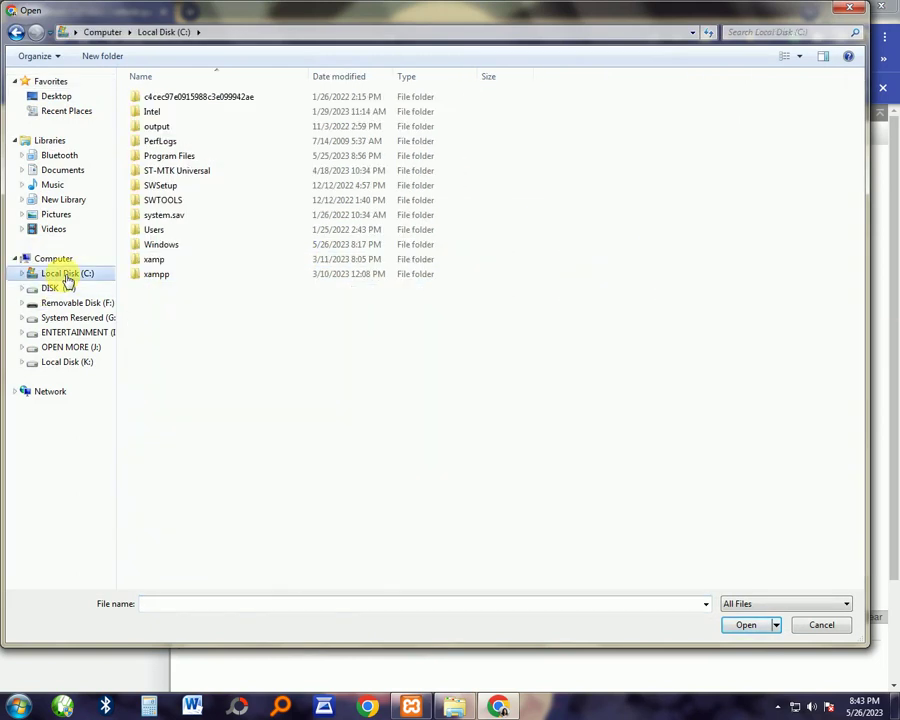
{"action": "double_click", "coordinate": [185, 261]}
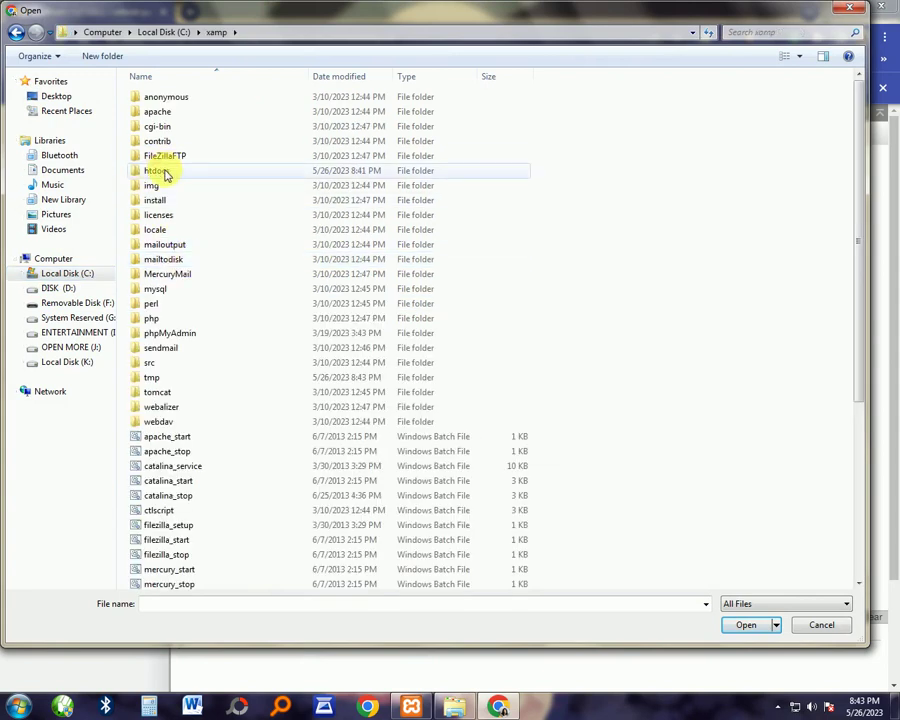
{"action": "double_click", "coordinate": [160, 171]}
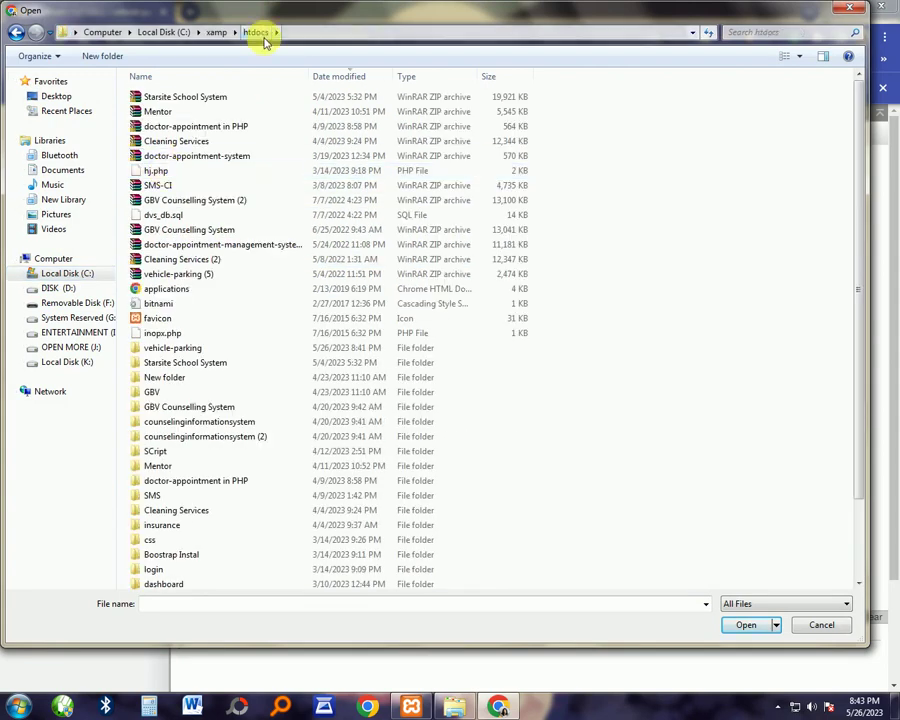
{"action": "double_click", "coordinate": [176, 349]}
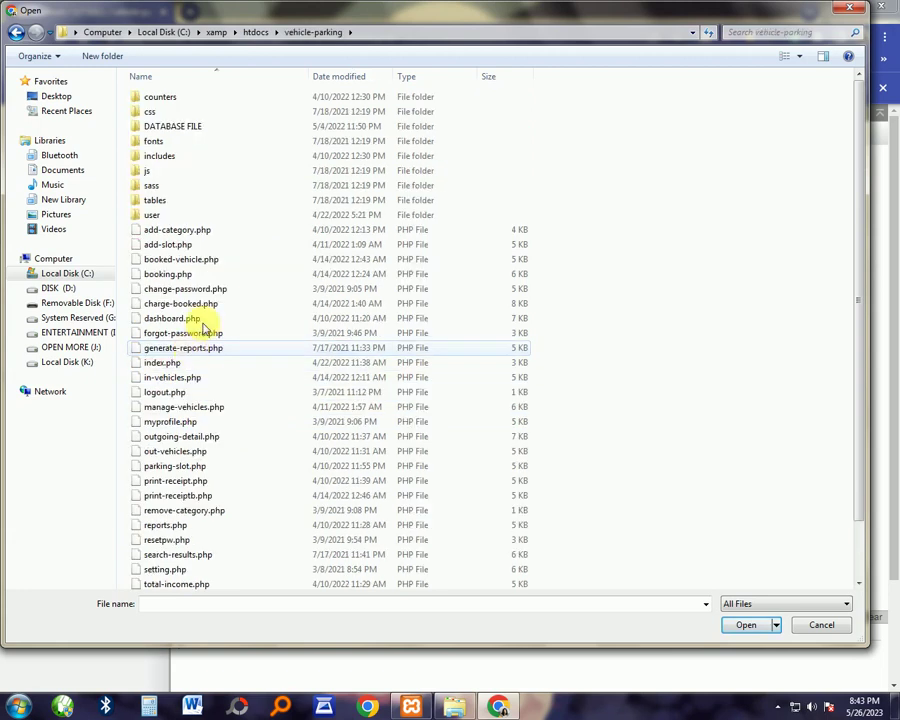
{"action": "double_click", "coordinate": [190, 127]}
{"action": "left_click", "coordinate": [200, 112]}
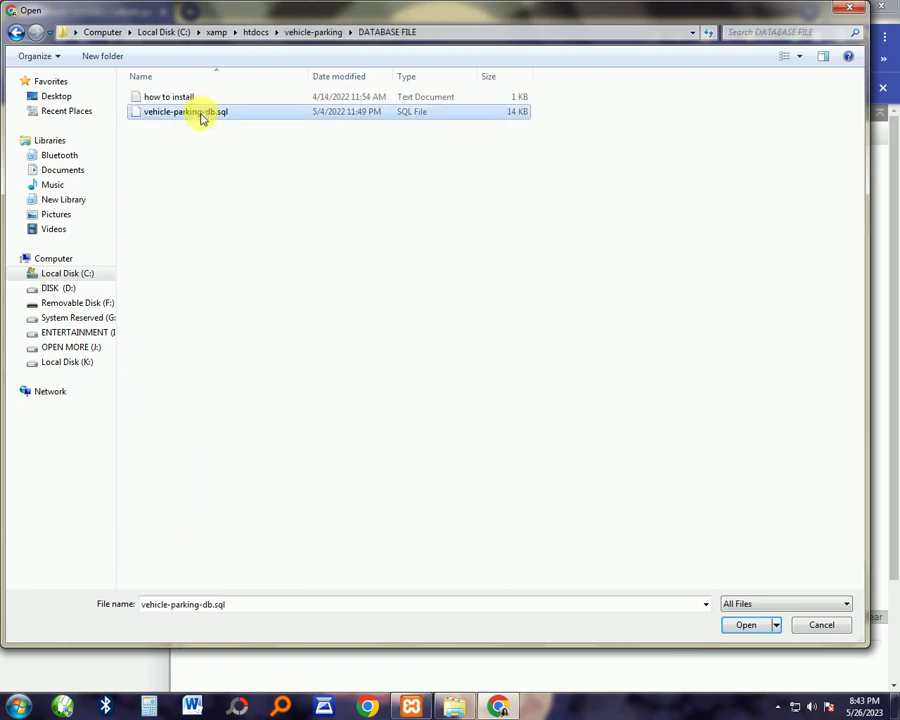
{"action": "left_click", "coordinate": [748, 624]}
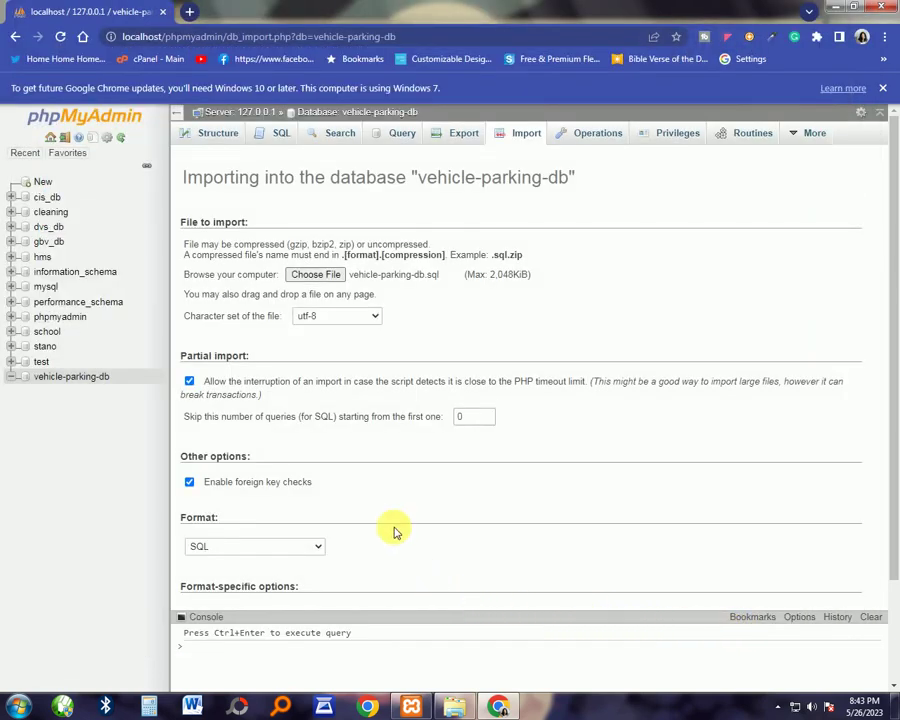
Run the SQL-format import into vehicle-parking-db and review the executed queries.
{"action": "scroll", "coordinate": [346, 555], "scroll_direction": "down", "scroll_amount": 2}
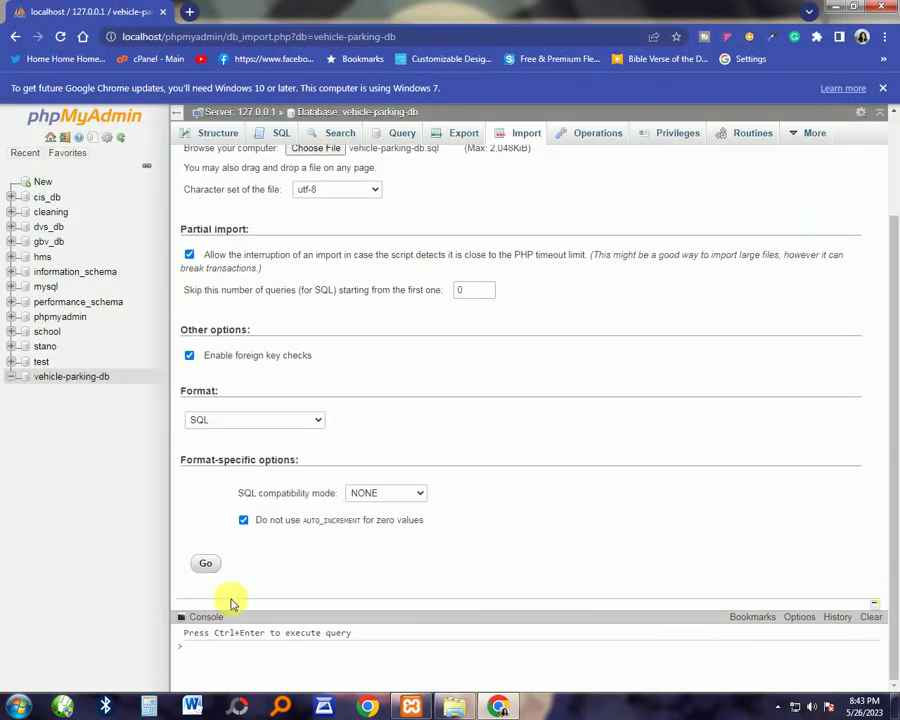
{"action": "left_click", "coordinate": [207, 565]}
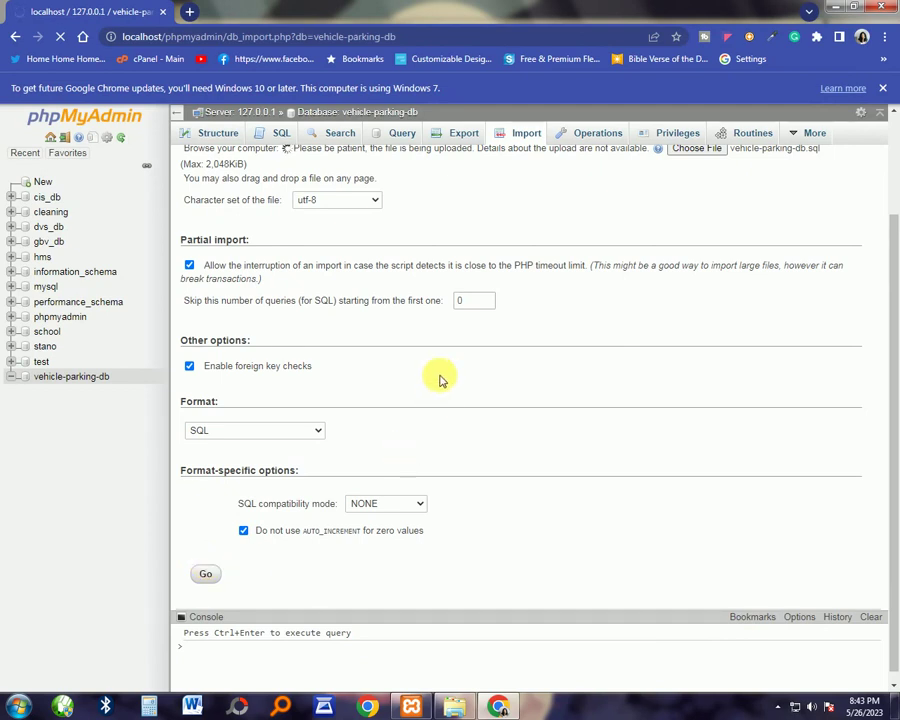
{"action": "scroll", "coordinate": [440, 365], "scroll_direction": "up", "scroll_amount": 2}
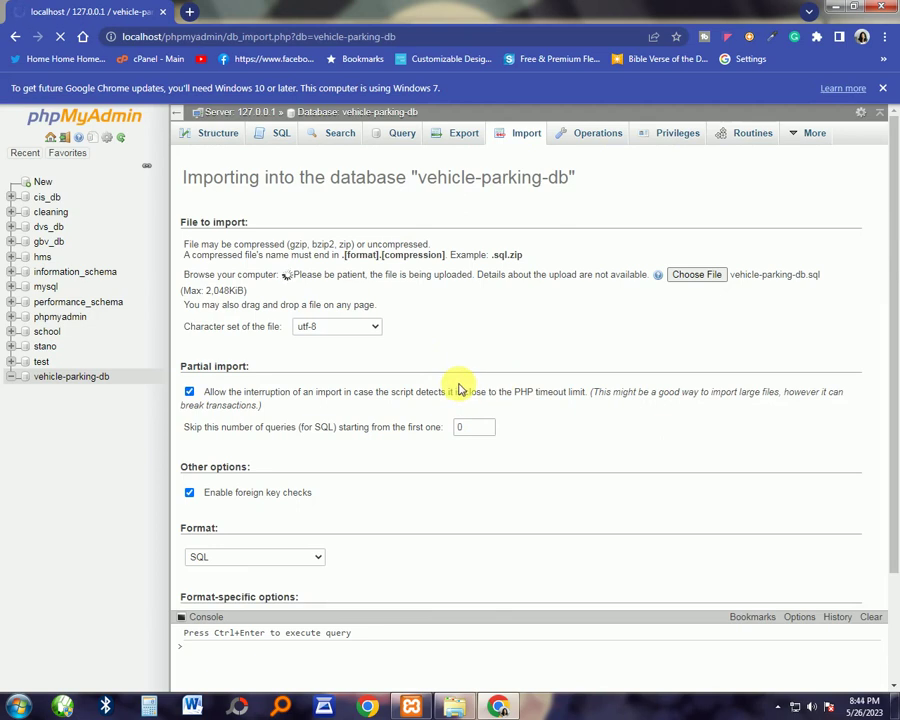
{"action": "scroll", "coordinate": [458, 386], "scroll_direction": "down", "scroll_amount": 2}
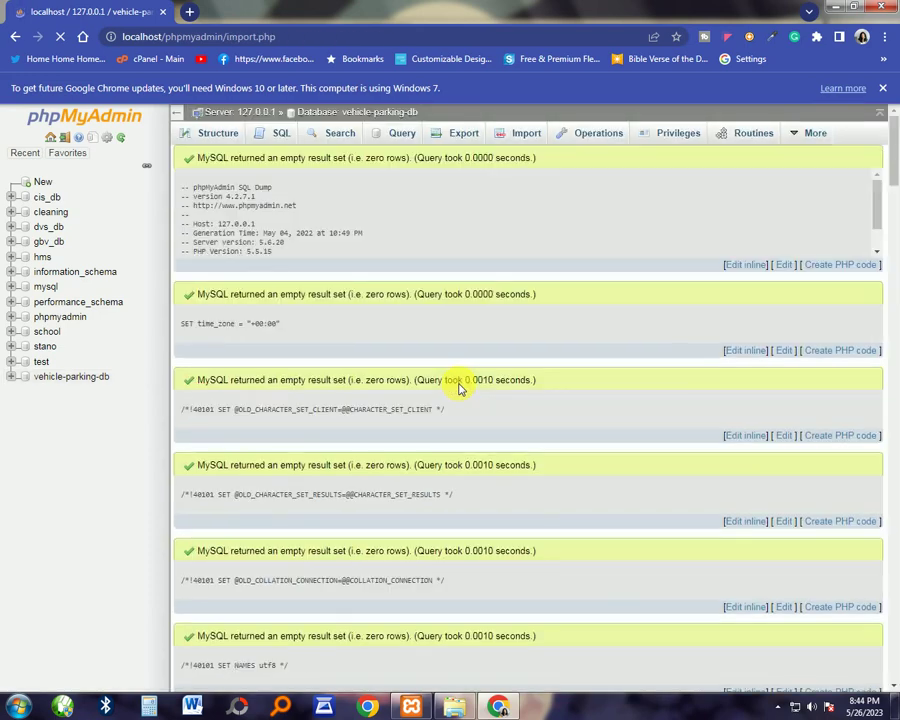
{"action": "scroll", "coordinate": [478, 367], "scroll_direction": "down", "scroll_amount": 15}
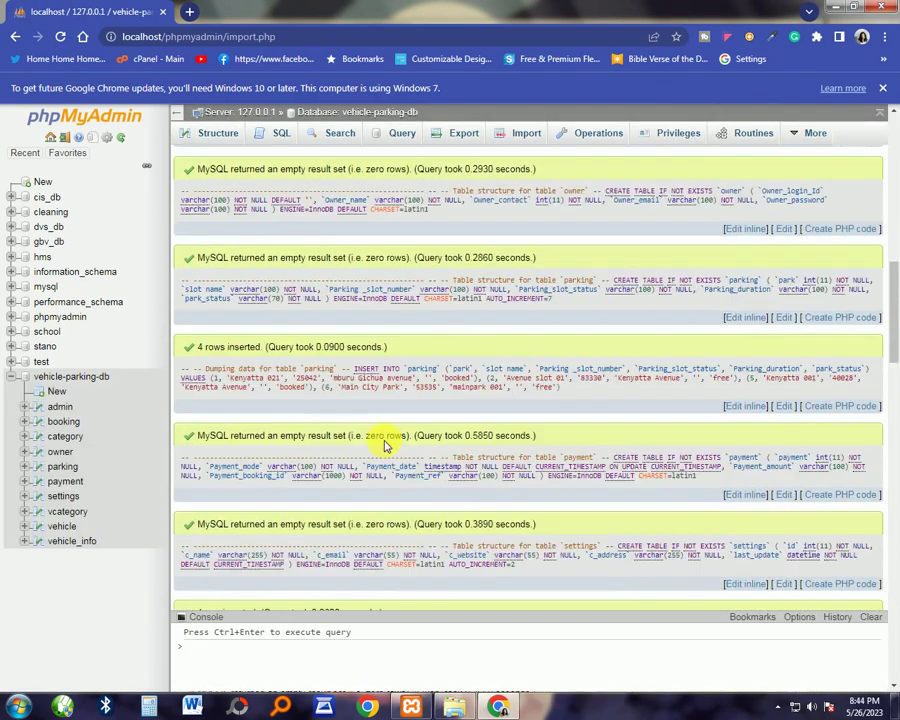
{"action": "scroll", "coordinate": [381, 455], "scroll_direction": "down", "scroll_amount": 15}
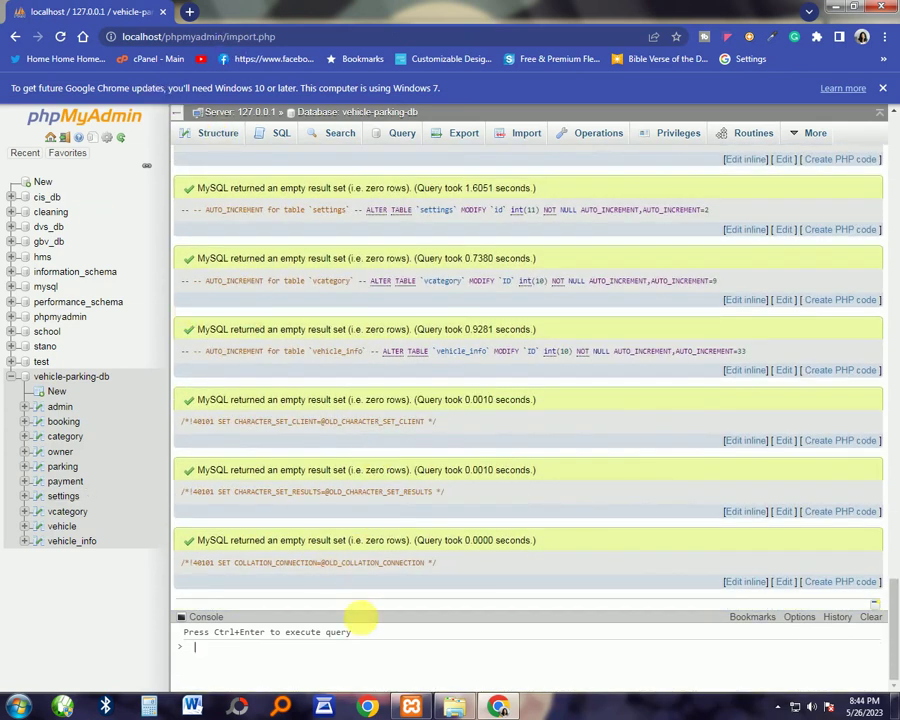
Switch to the XAMPP Control Panel, open Apache's localhost index in the browser, and open the vehicle-parking project from it.
{"action": "mouse_move", "coordinate": [413, 708]}
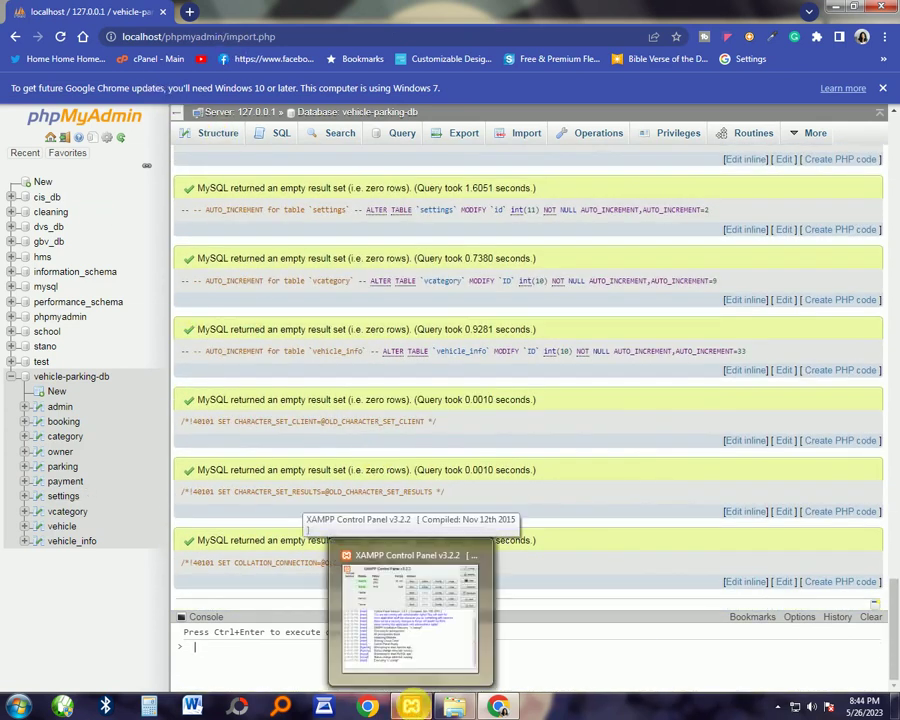
{"action": "left_click", "coordinate": [410, 600]}
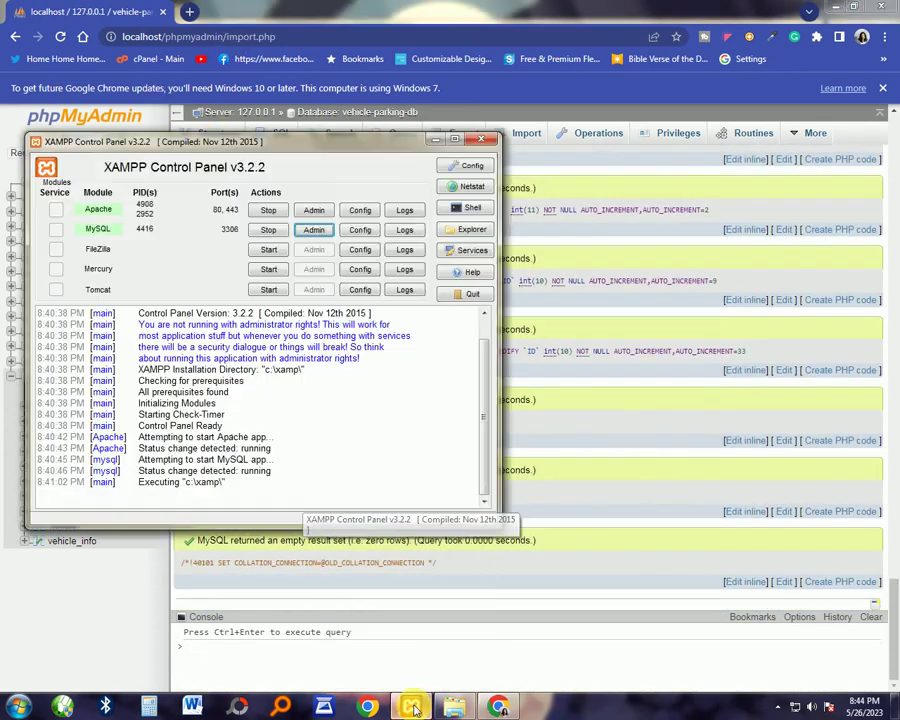
{"action": "left_click", "coordinate": [314, 211]}
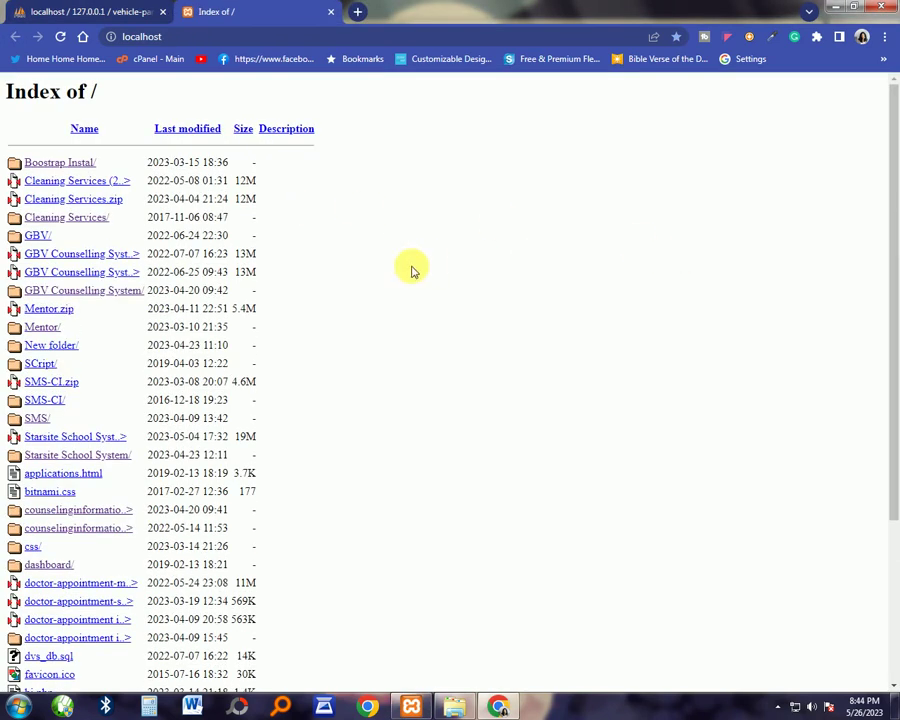
{"action": "scroll", "coordinate": [194, 344], "scroll_direction": "down", "scroll_amount": 3}
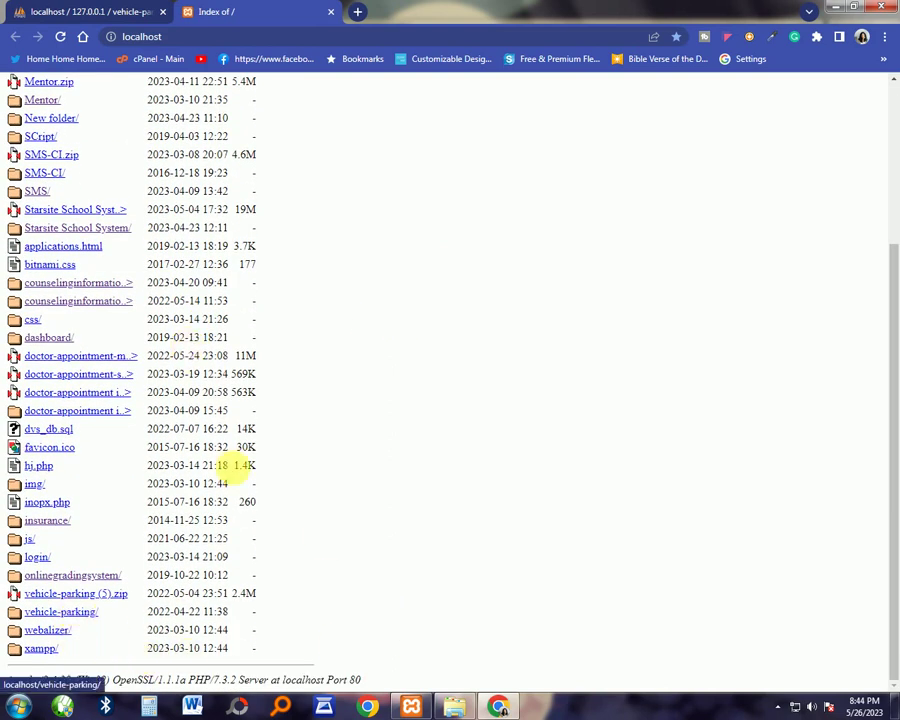
{"action": "scroll", "coordinate": [64, 153], "scroll_direction": "up", "scroll_amount": 2}
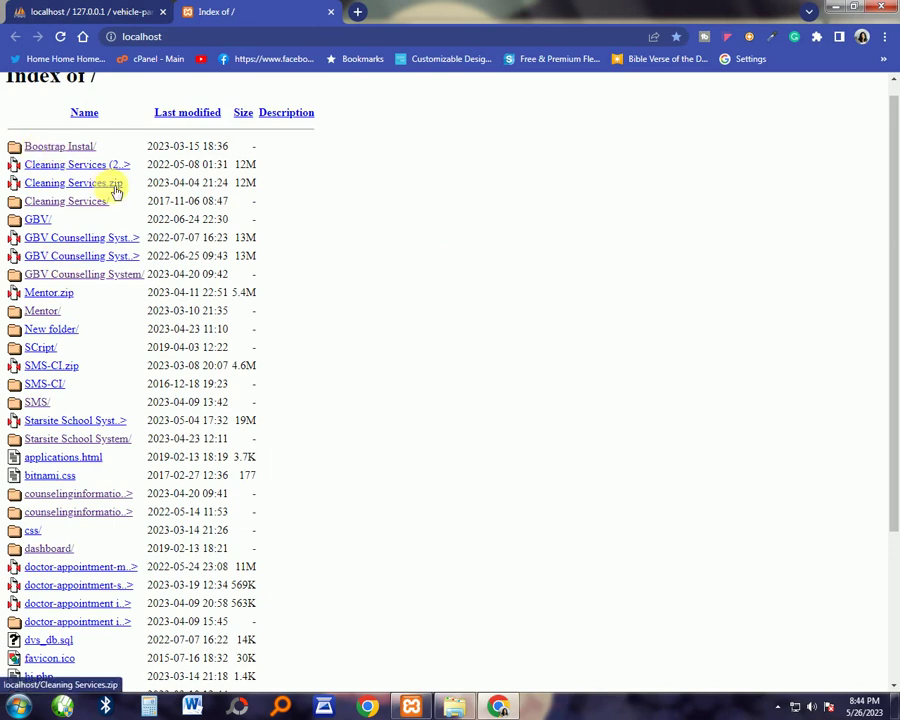
{"action": "scroll", "coordinate": [108, 184], "scroll_direction": "down", "scroll_amount": 2}
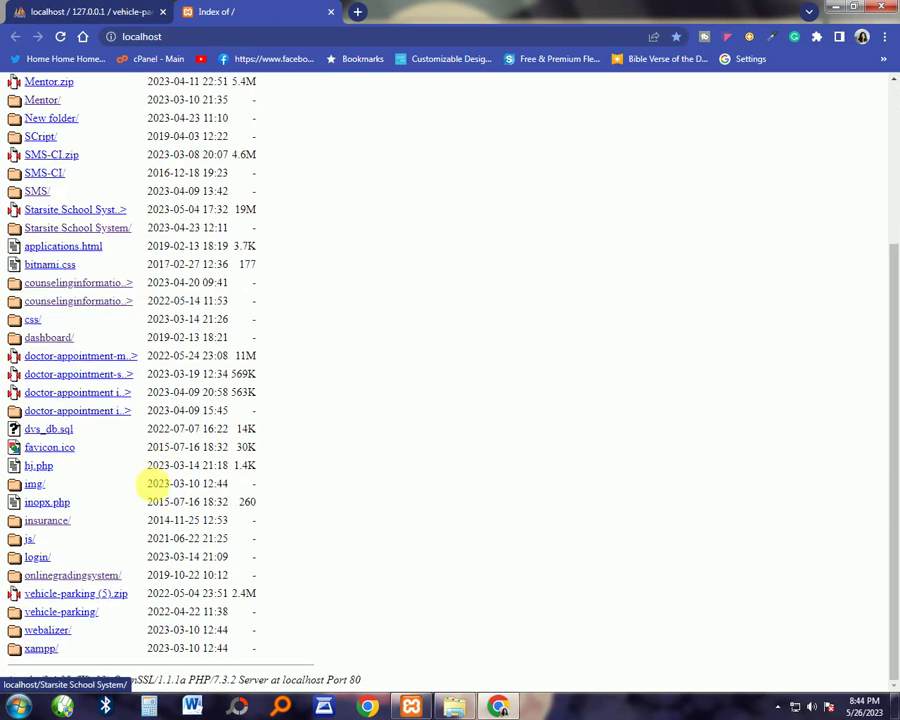
{"action": "left_click", "coordinate": [60, 612]}
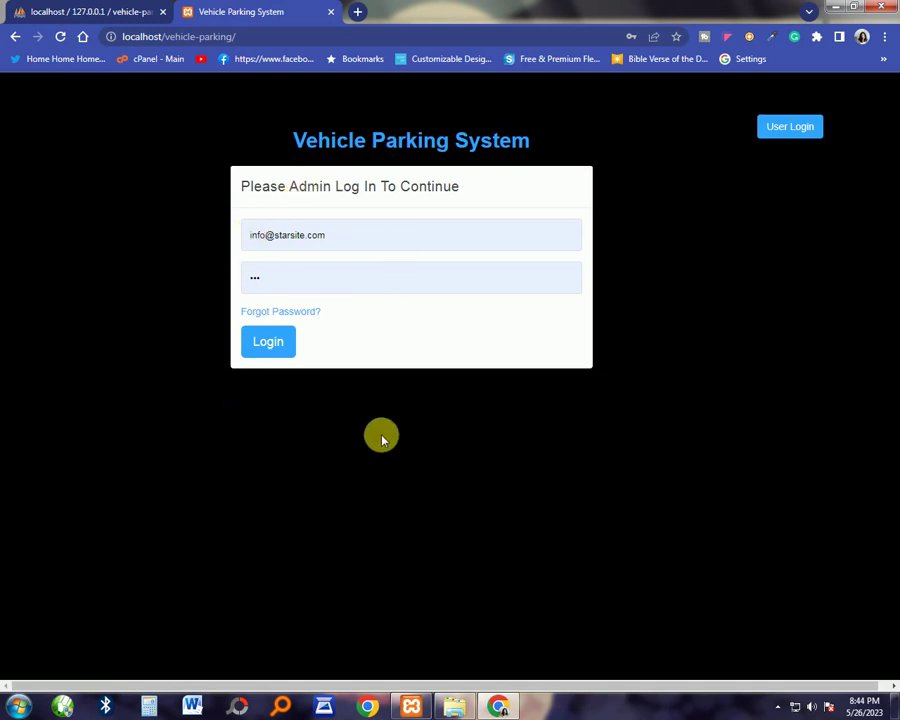
Return to phpMyAdmin and browse the admin table of vehicle-parking-db to look up the stored login accounts.
{"action": "left_click", "coordinate": [128, 10]}
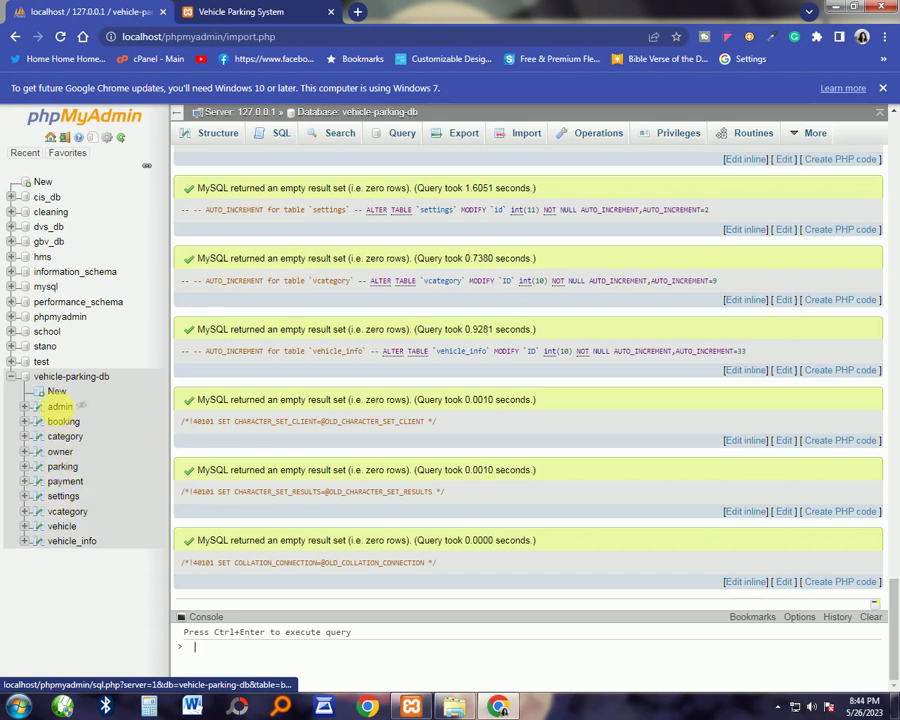
{"action": "left_click", "coordinate": [60, 408]}
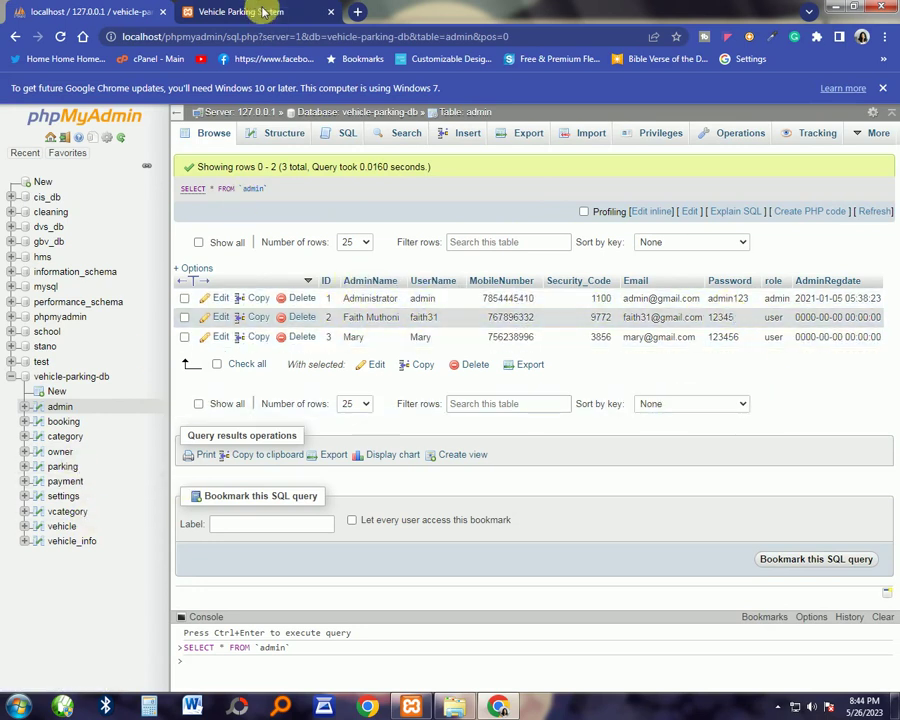
Return to the Vehicle Parking System site, open its user login page and check the page's address.
{"action": "left_click", "coordinate": [186, 10]}
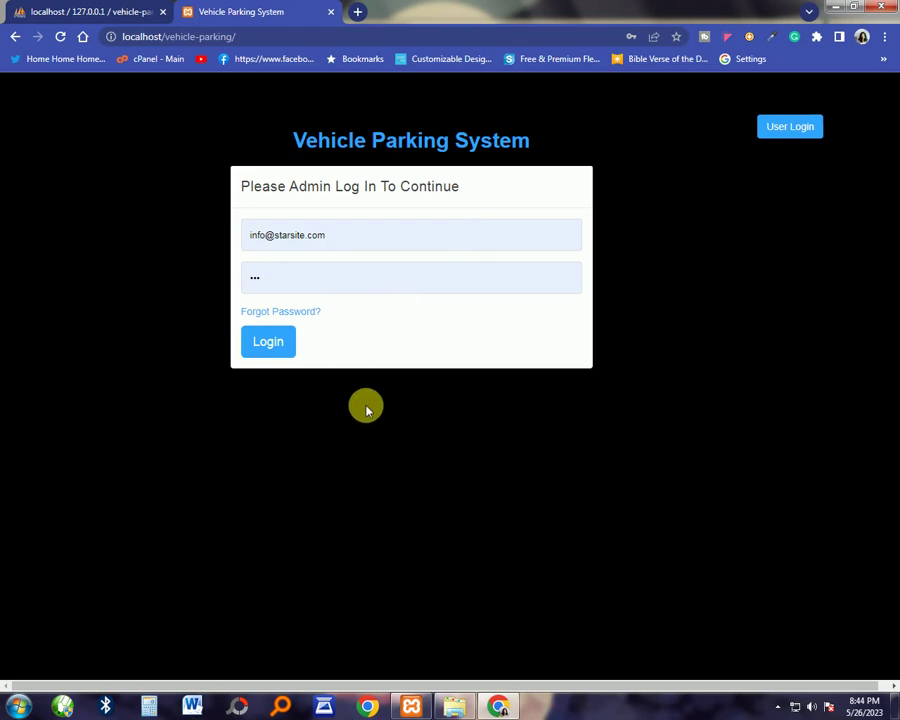
{"action": "left_click", "coordinate": [808, 127]}
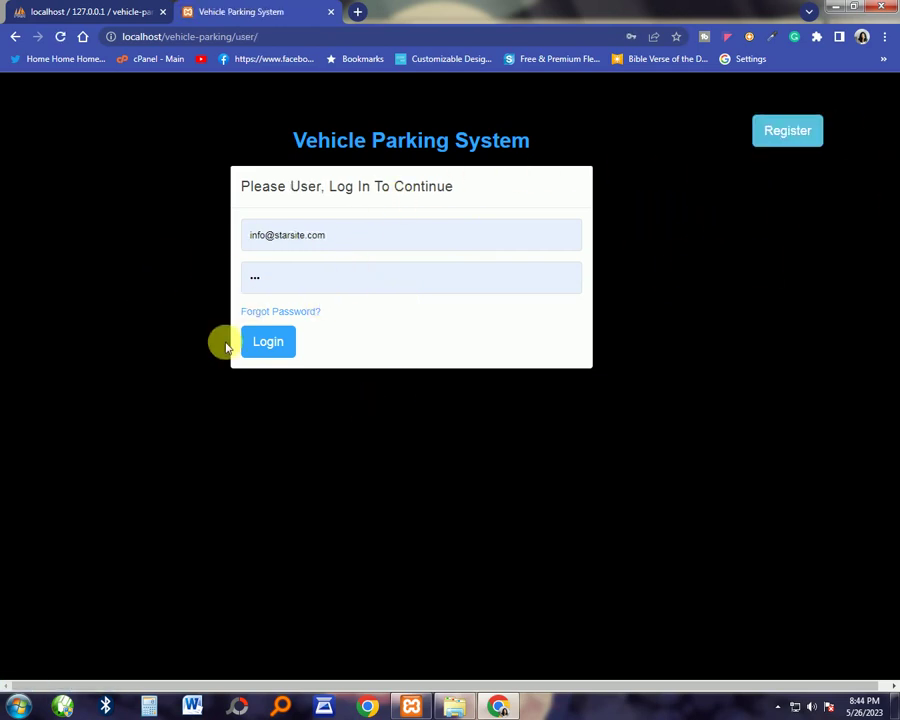
{"action": "left_click", "coordinate": [269, 34]}
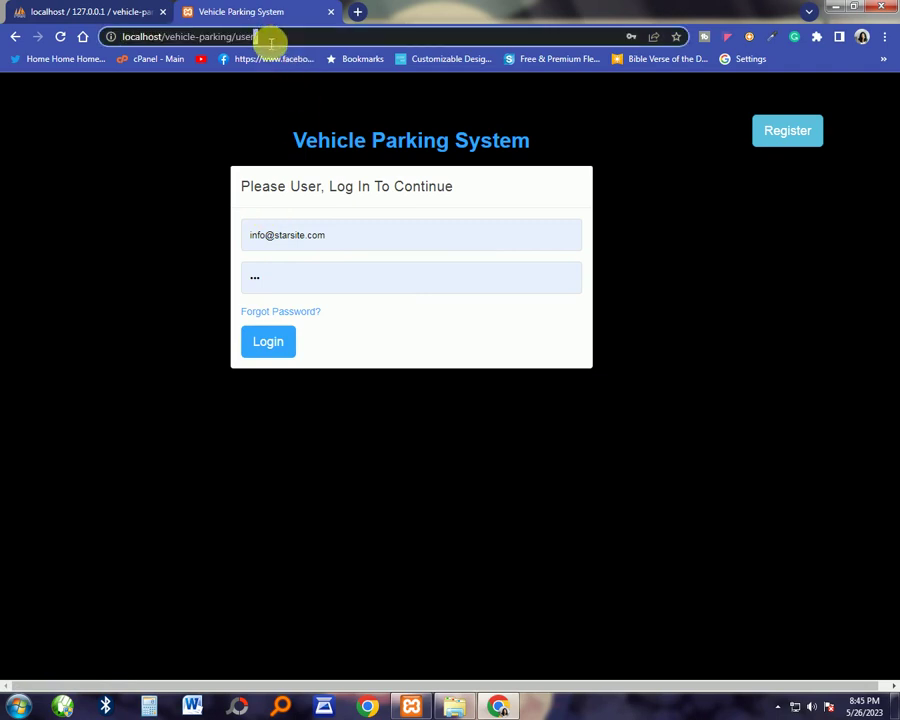
Minimize the browser and XAMPP Control Panel, and view the vehicle-parking project folder's files in Windows Explorer.
{"action": "left_click", "coordinate": [843, 7]}
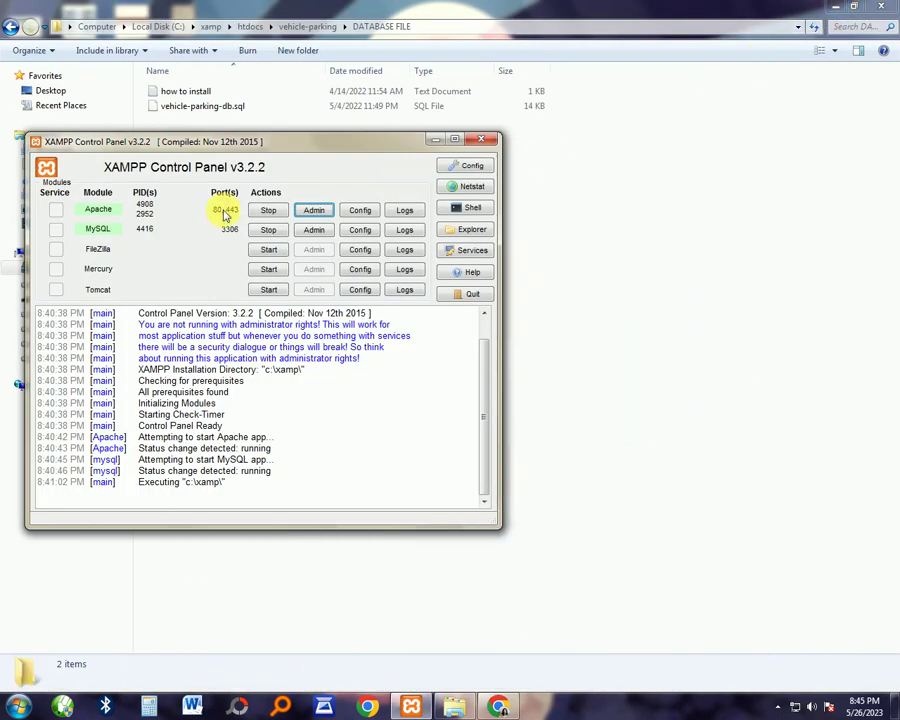
{"action": "left_click", "coordinate": [437, 140]}
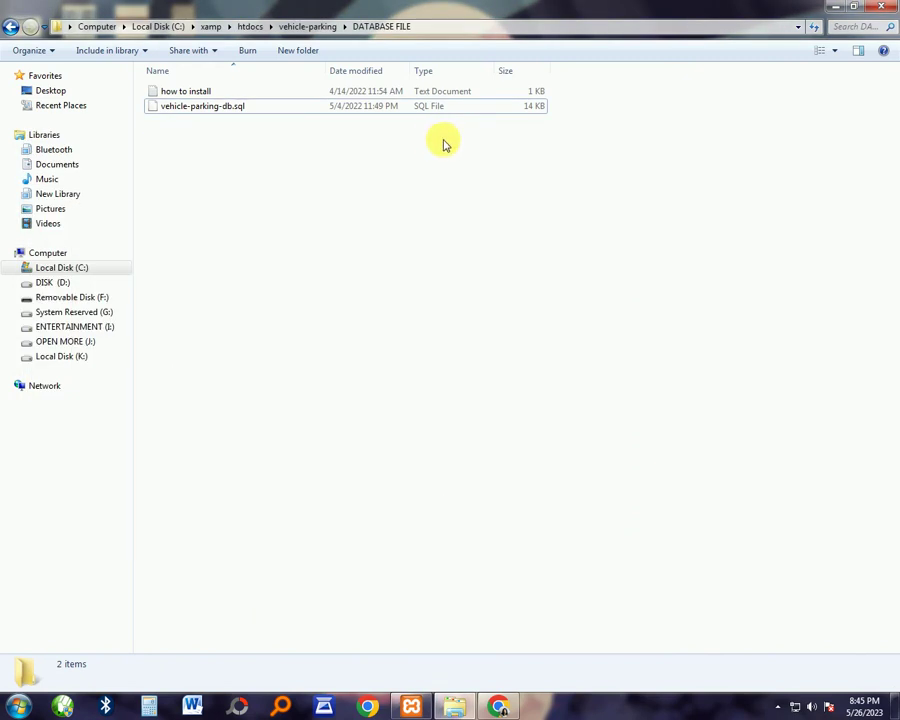
{"action": "left_click", "coordinate": [300, 26]}
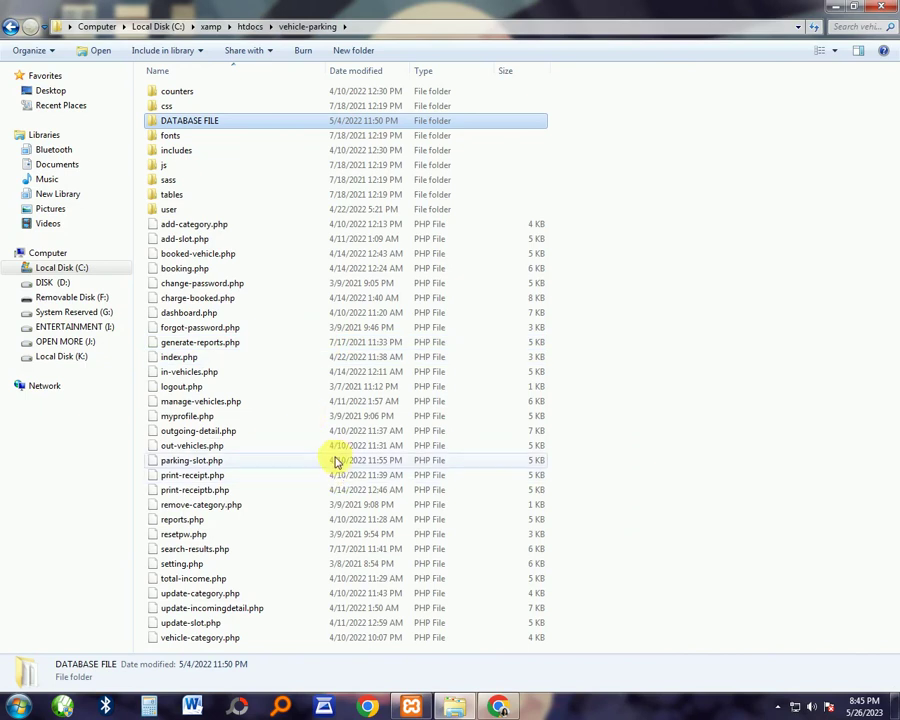
Launch Sublime Text 3 and decline its offered update.
{"action": "left_click", "coordinate": [16, 706]}
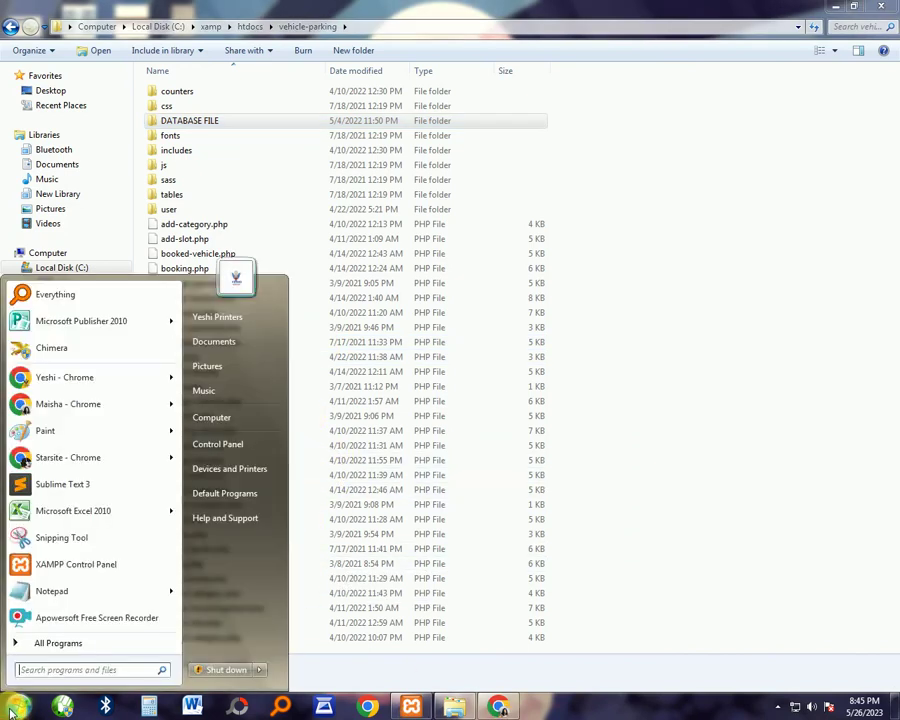
{"action": "left_click", "coordinate": [51, 486]}
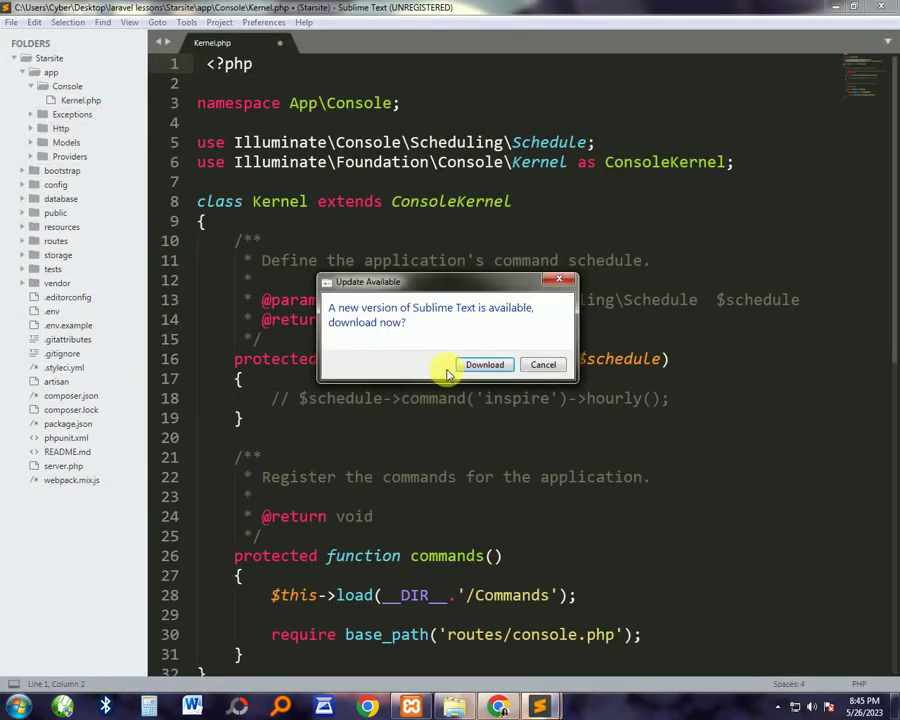
{"action": "left_click", "coordinate": [541, 366]}
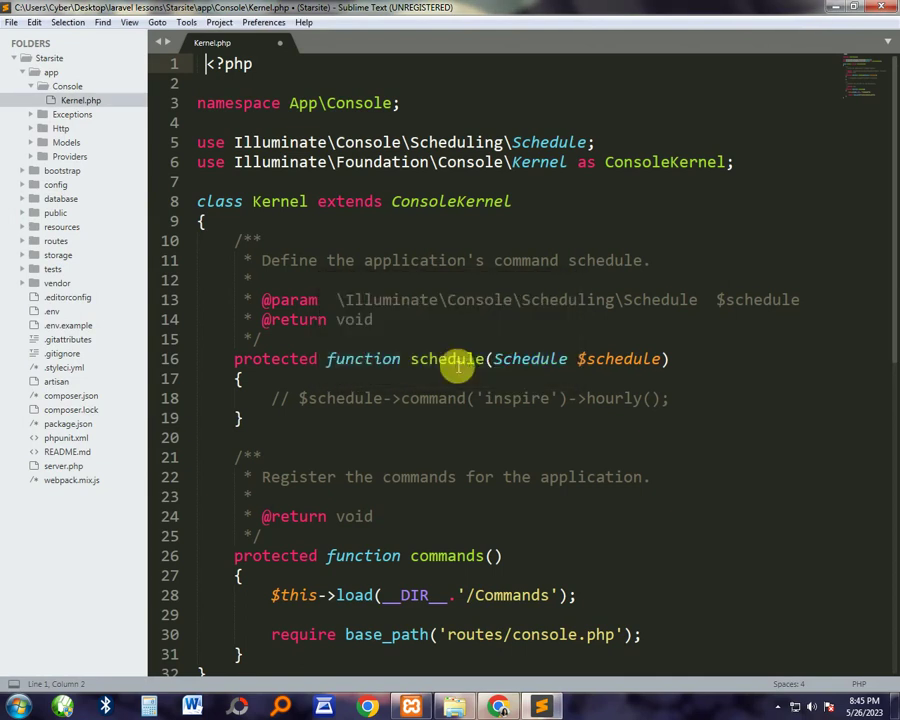
Open the C:\xamp\htdocs\vehicle-parking folder in Sublime Text, minimize the Starsite window and maximize the vehicle-parking one.
{"action": "left_click", "coordinate": [10, 22]}
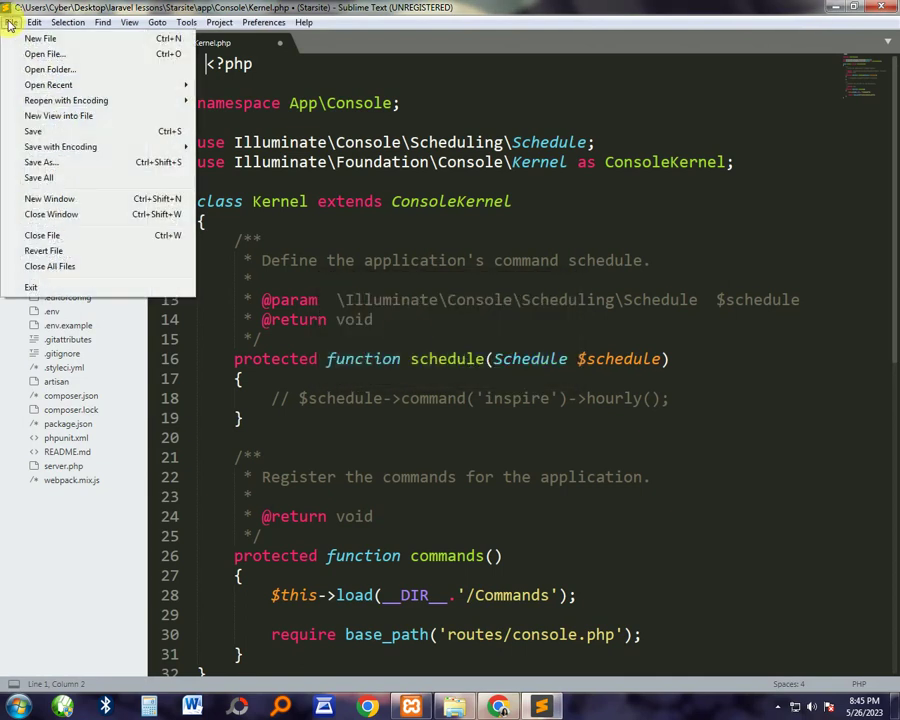
{"action": "left_click", "coordinate": [70, 69]}
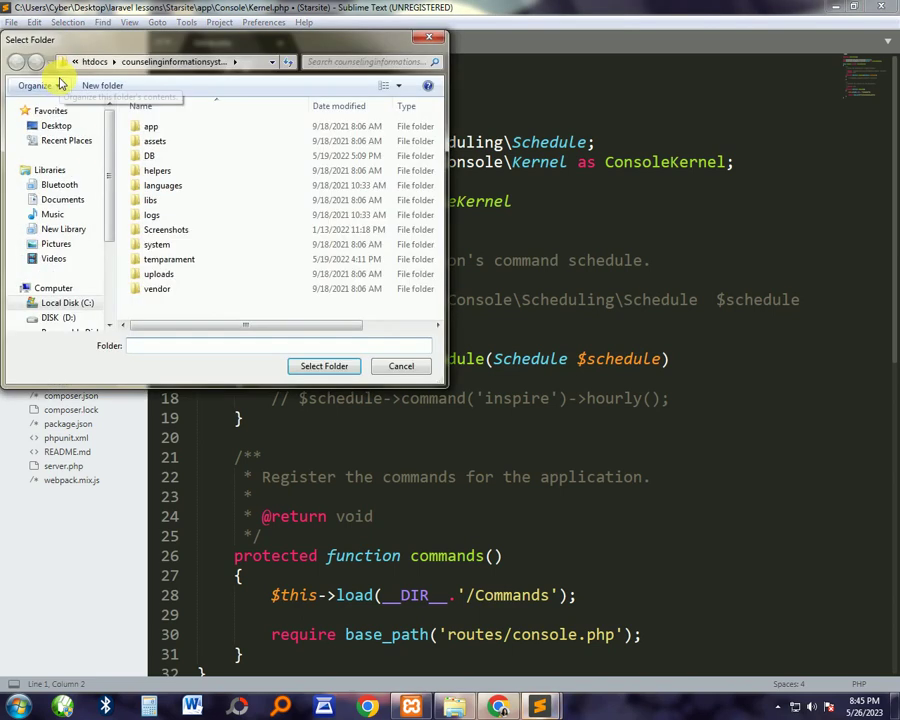
{"action": "scroll", "coordinate": [108, 262], "scroll_direction": "down", "scroll_amount": 2}
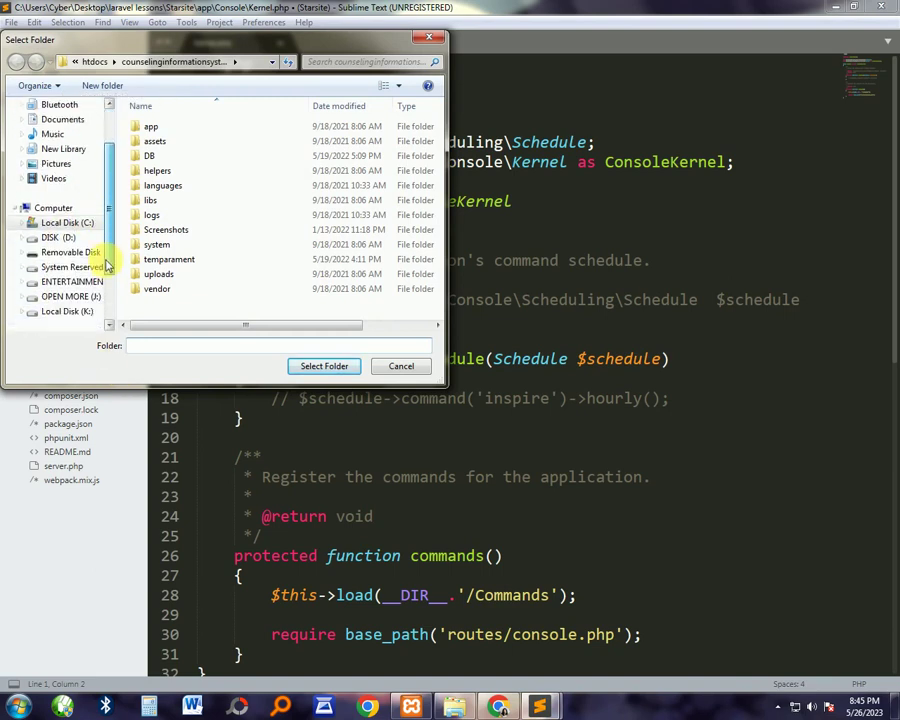
{"action": "scroll", "coordinate": [108, 265], "scroll_direction": "up", "scroll_amount": 1}
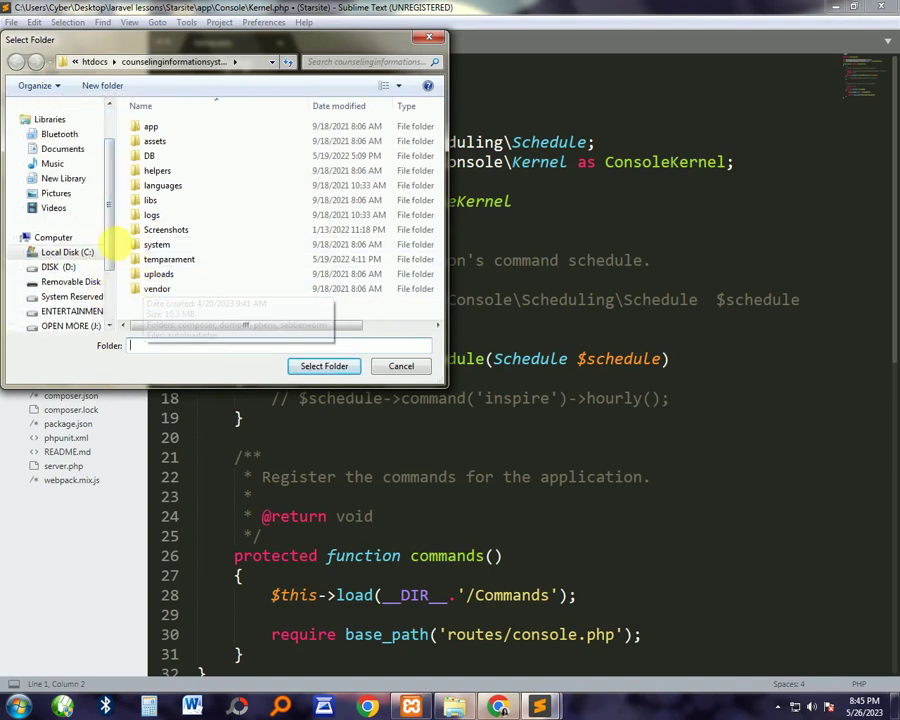
{"action": "left_click", "coordinate": [88, 252]}
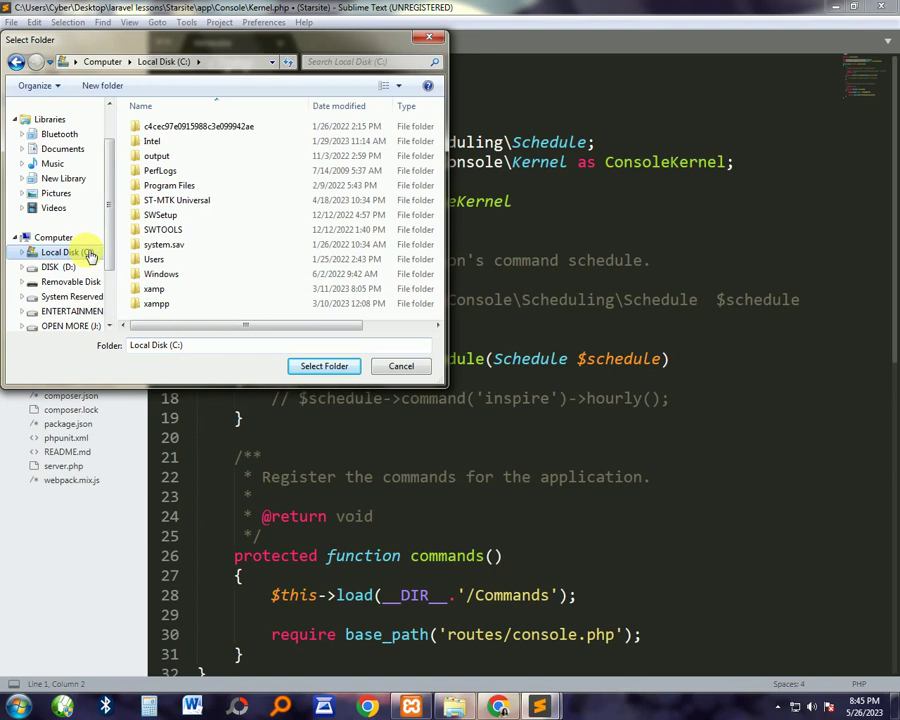
{"action": "double_click", "coordinate": [156, 289]}
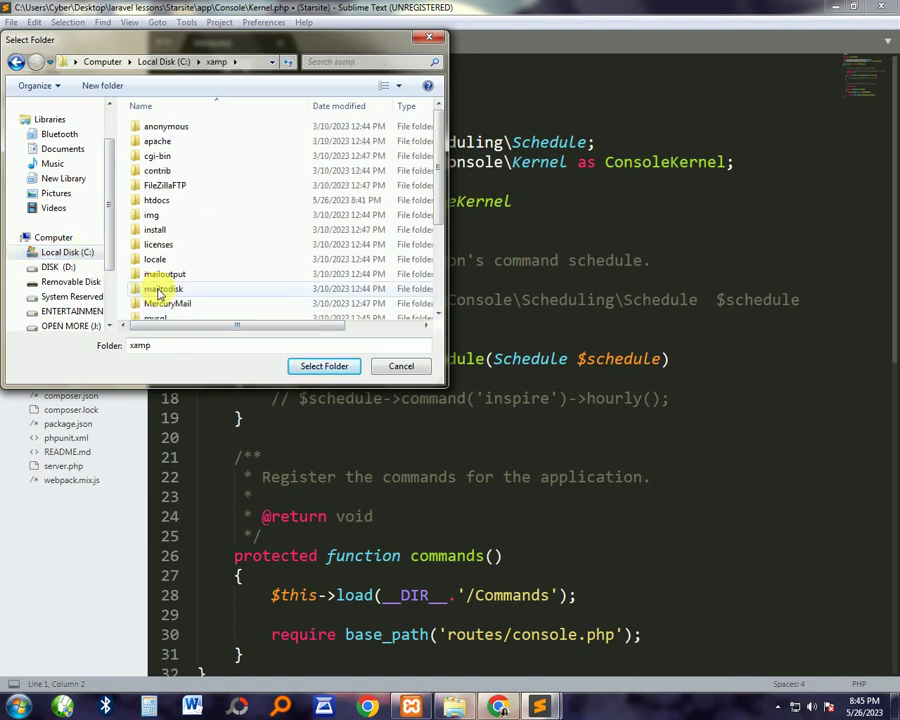
{"action": "double_click", "coordinate": [156, 202]}
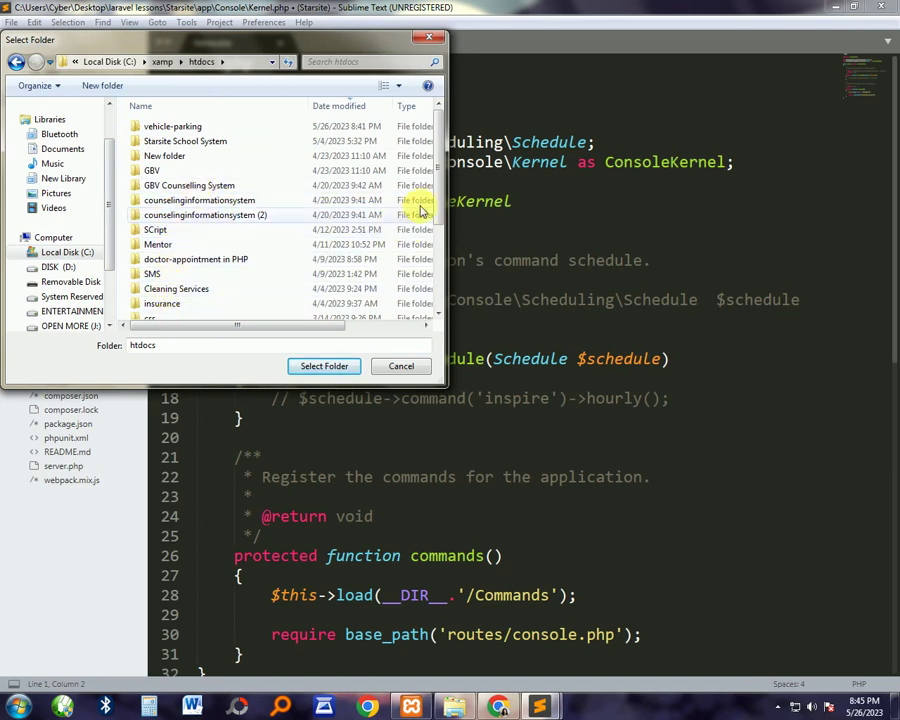
{"action": "scroll", "coordinate": [438, 188], "scroll_direction": "down", "scroll_amount": 1}
{"action": "scroll", "coordinate": [438, 184], "scroll_direction": "up", "scroll_amount": 1}
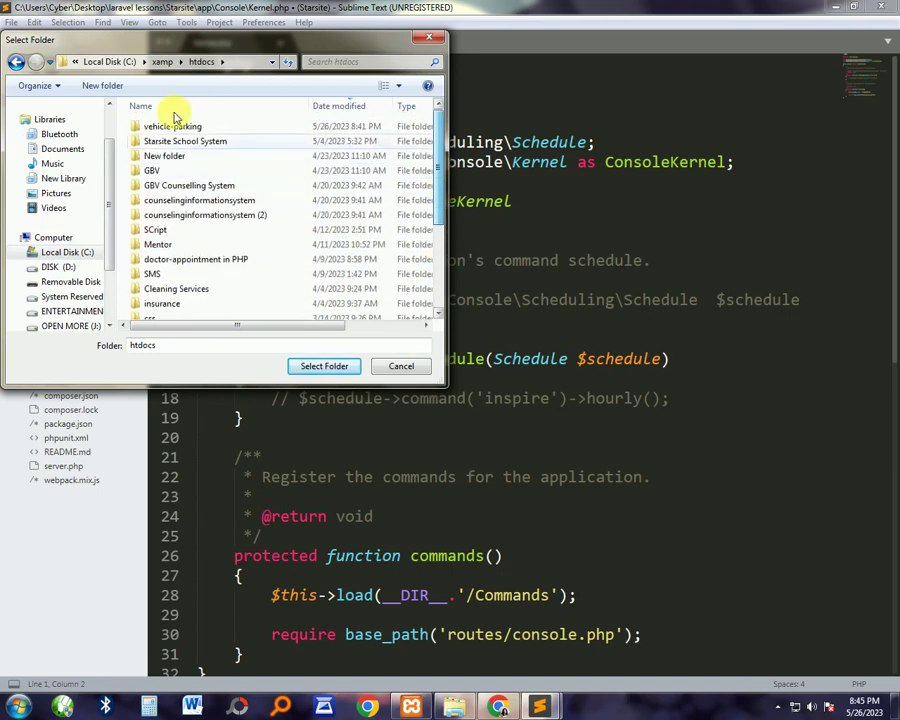
{"action": "left_click", "coordinate": [172, 128]}
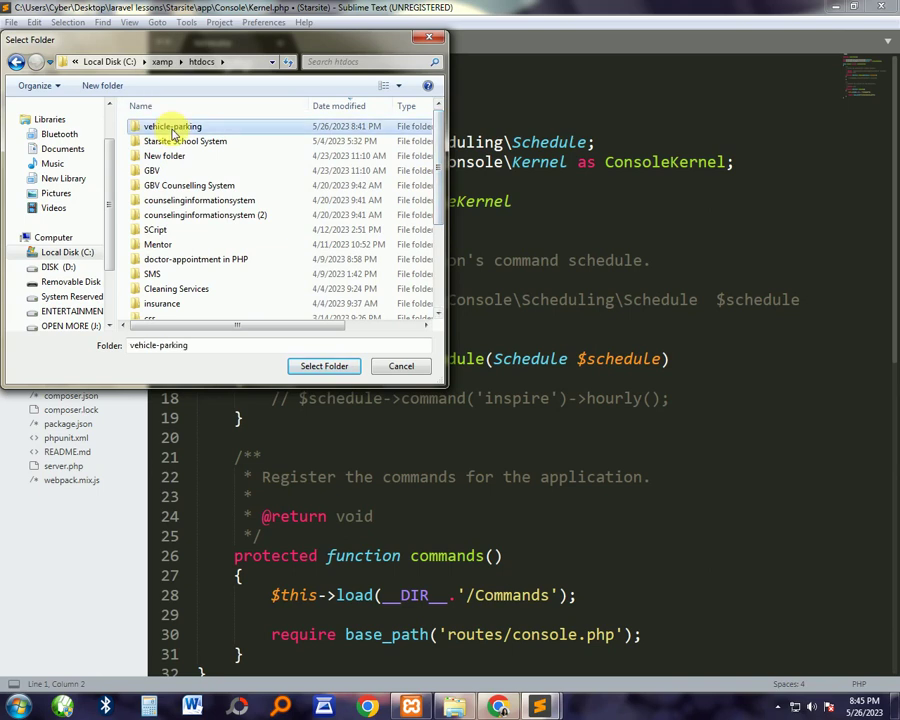
{"action": "left_click", "coordinate": [330, 367]}
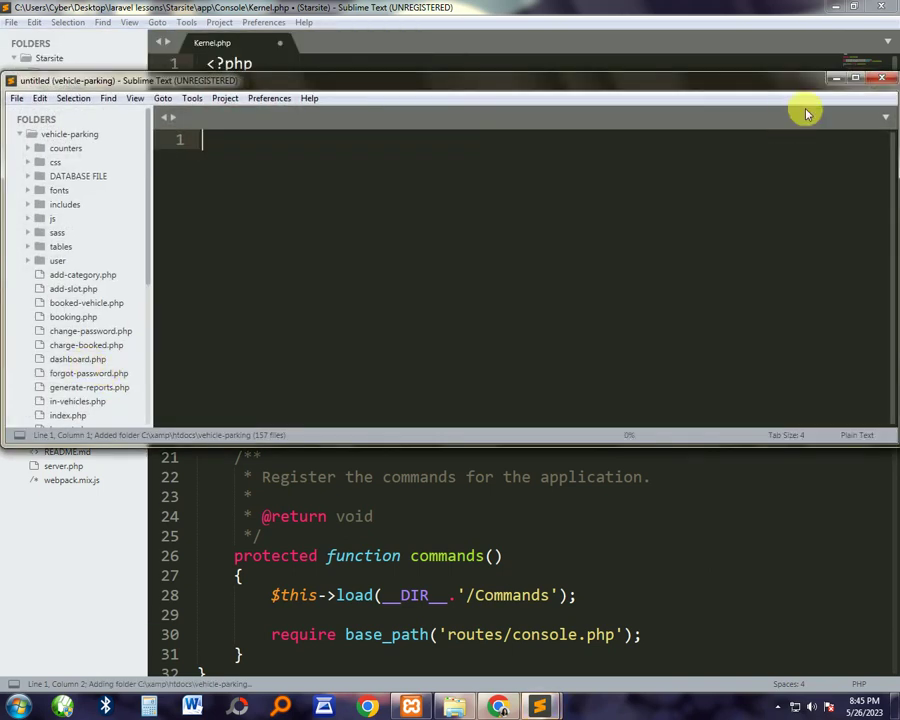
{"action": "left_click", "coordinate": [832, 8]}
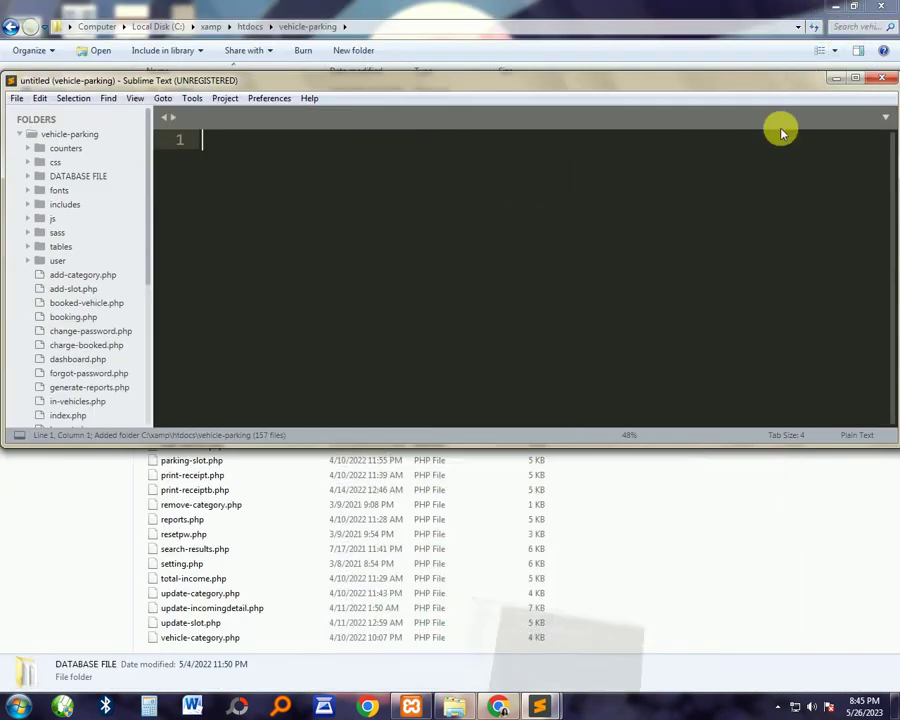
{"action": "left_click", "coordinate": [855, 78]}
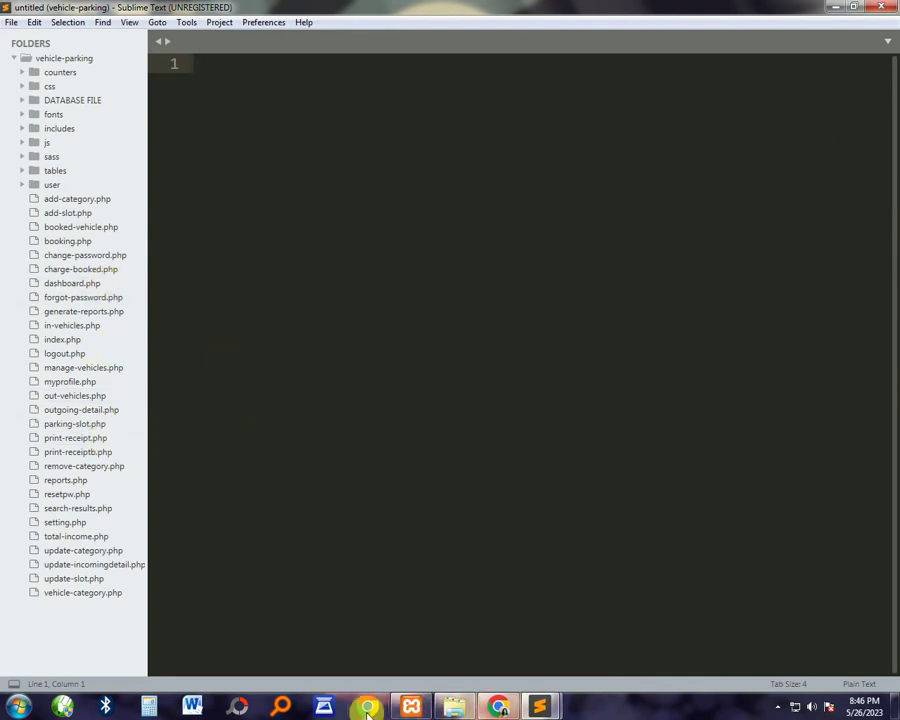
Switch back to Chrome and review the user login page's form and its /user/ address.
{"action": "left_click", "coordinate": [498, 707]}
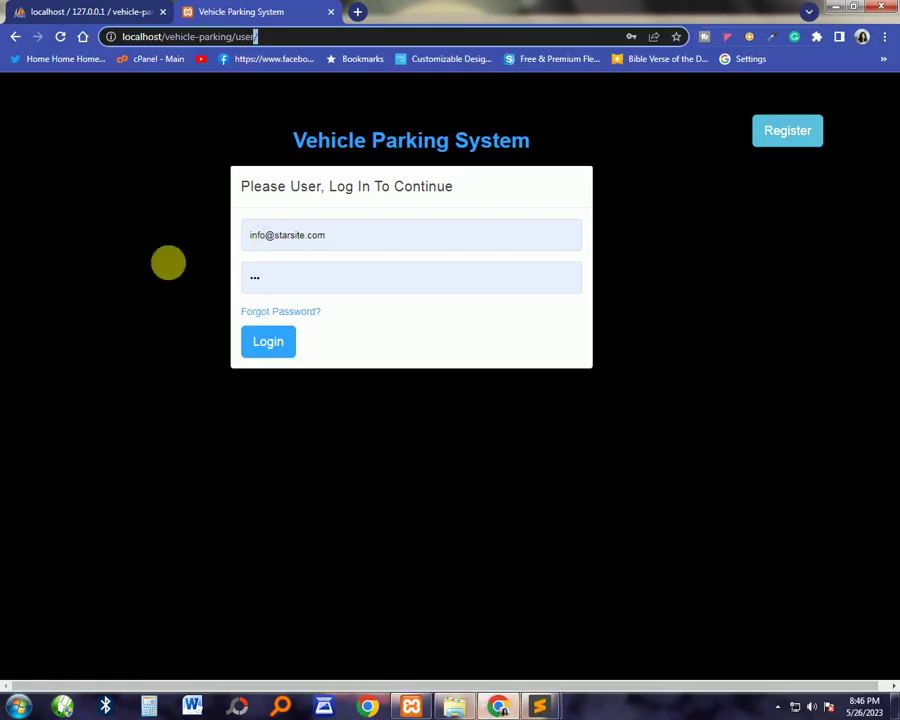
{"action": "left_click", "coordinate": [272, 234]}
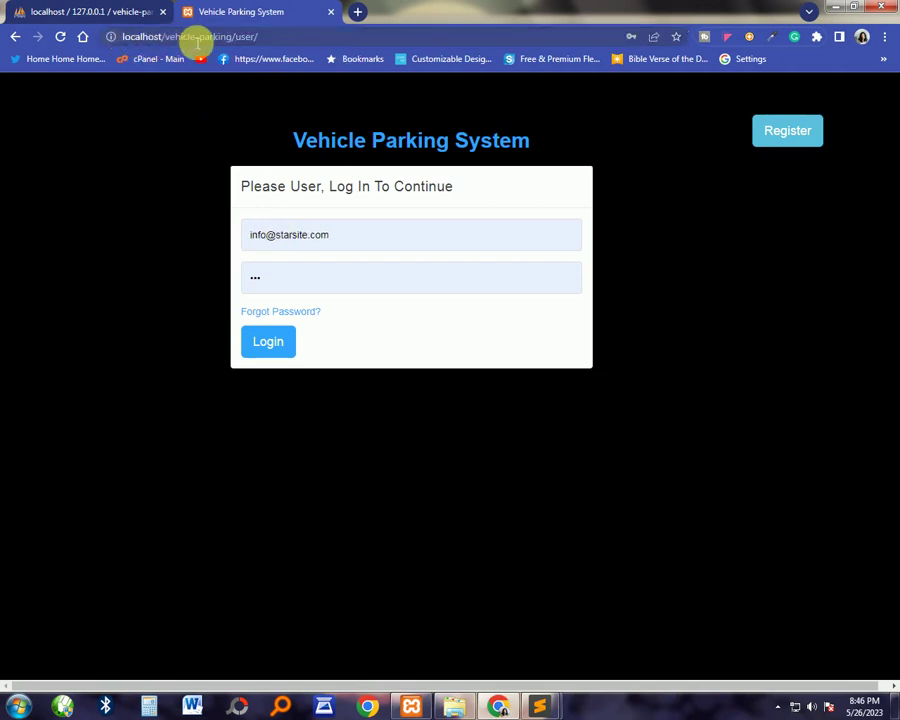
{"action": "double_click", "coordinate": [245, 37]}
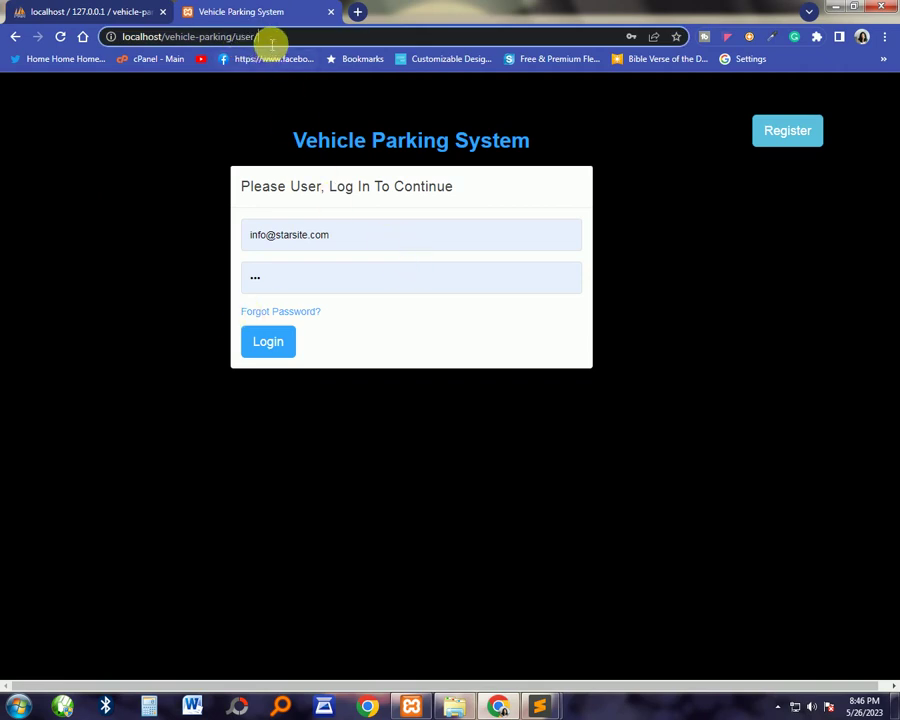
{"action": "left_click", "coordinate": [105, 212]}
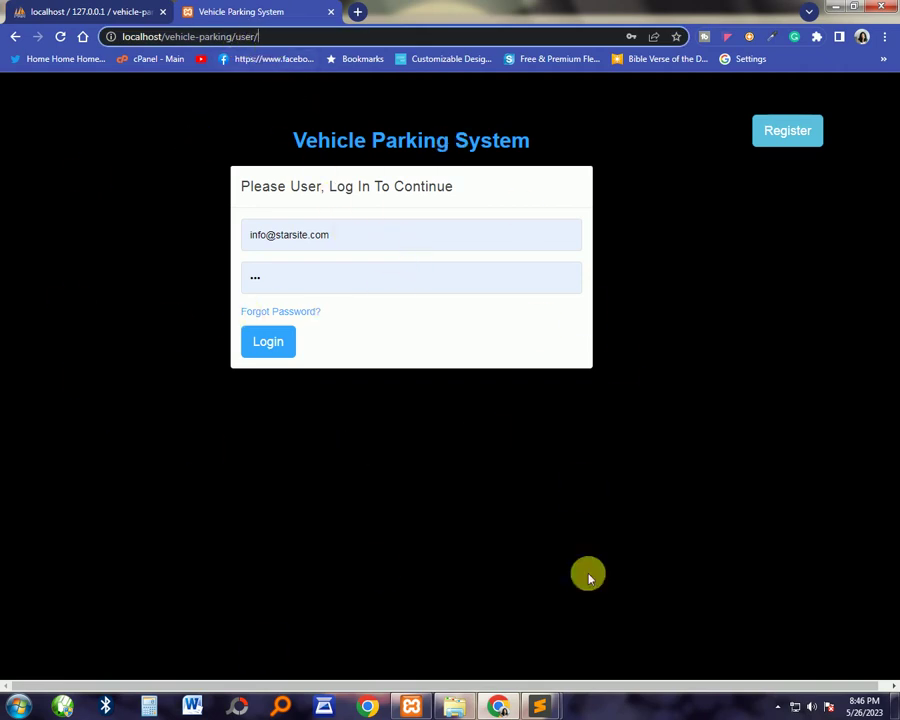